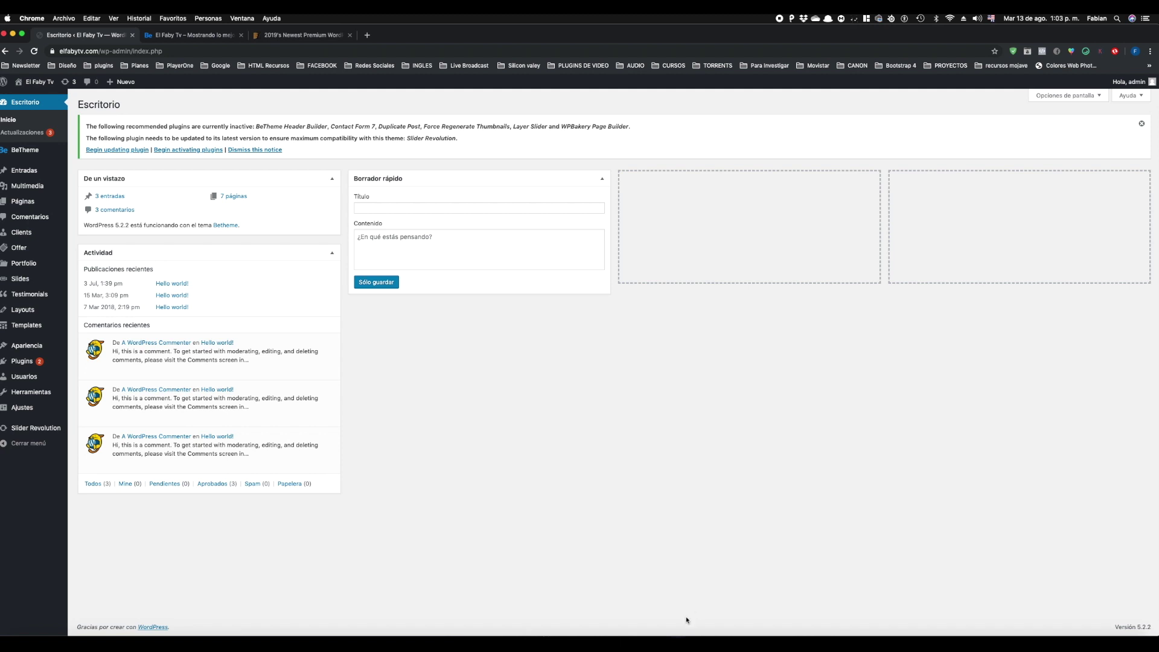
Open the Home 1 page from the pages list in a new browser tab and close the older tab of the site.
left_click(24, 202)
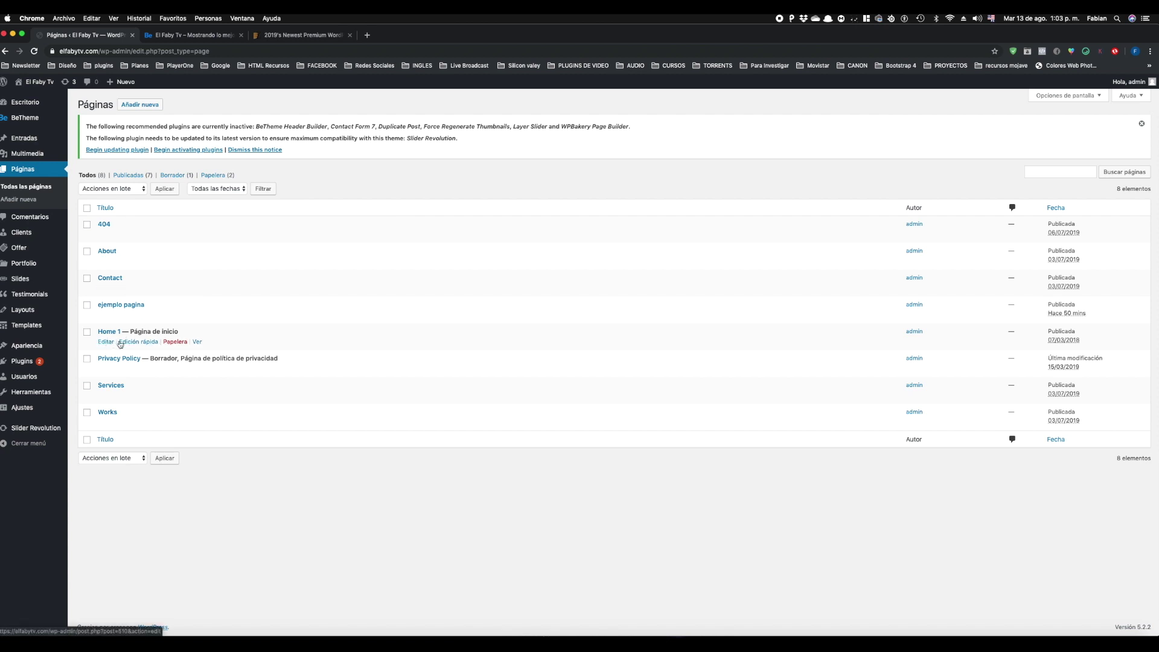
right_click(196, 343)
left_click(206, 347)
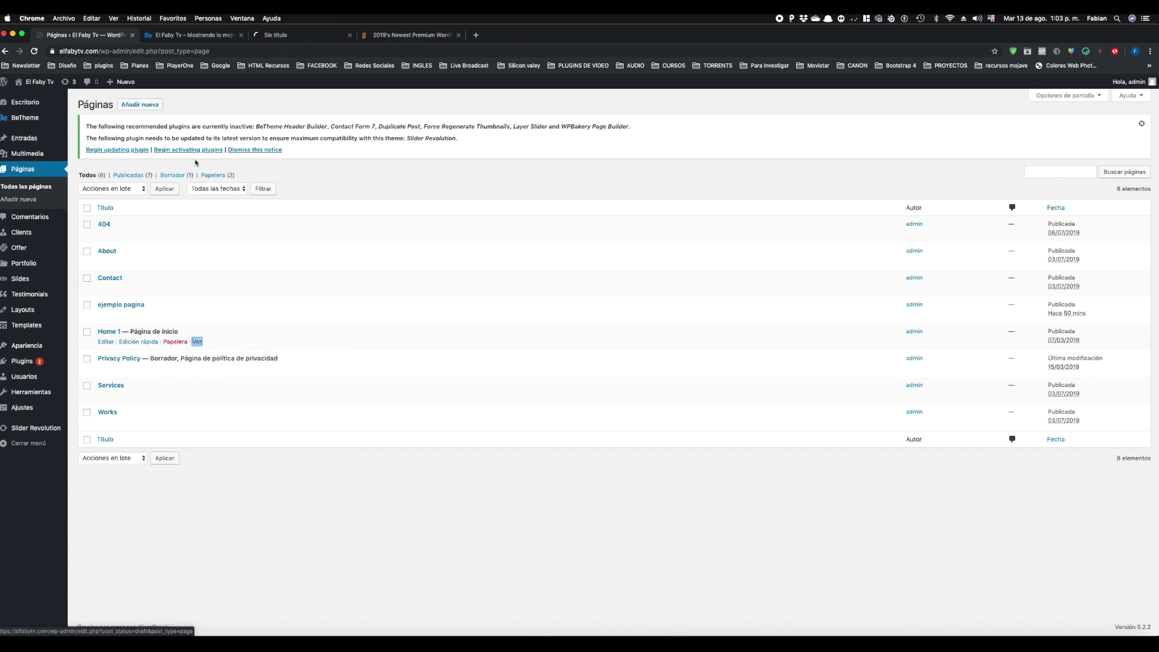
left_click_drag(284, 35, 189, 34)
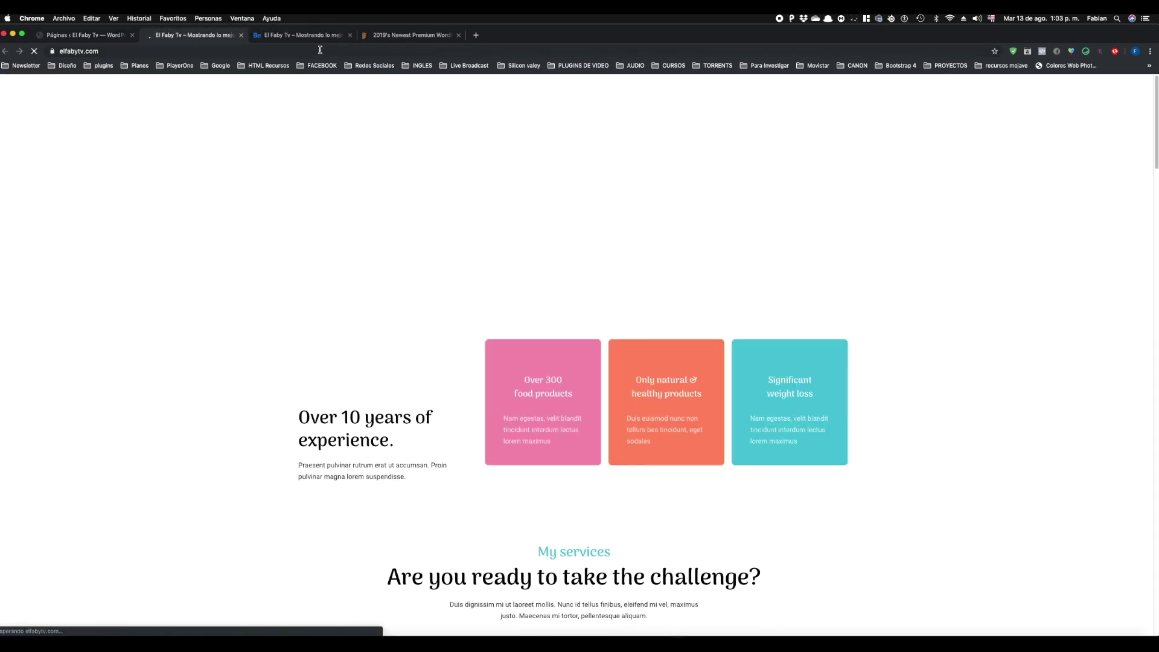
left_click(351, 35)
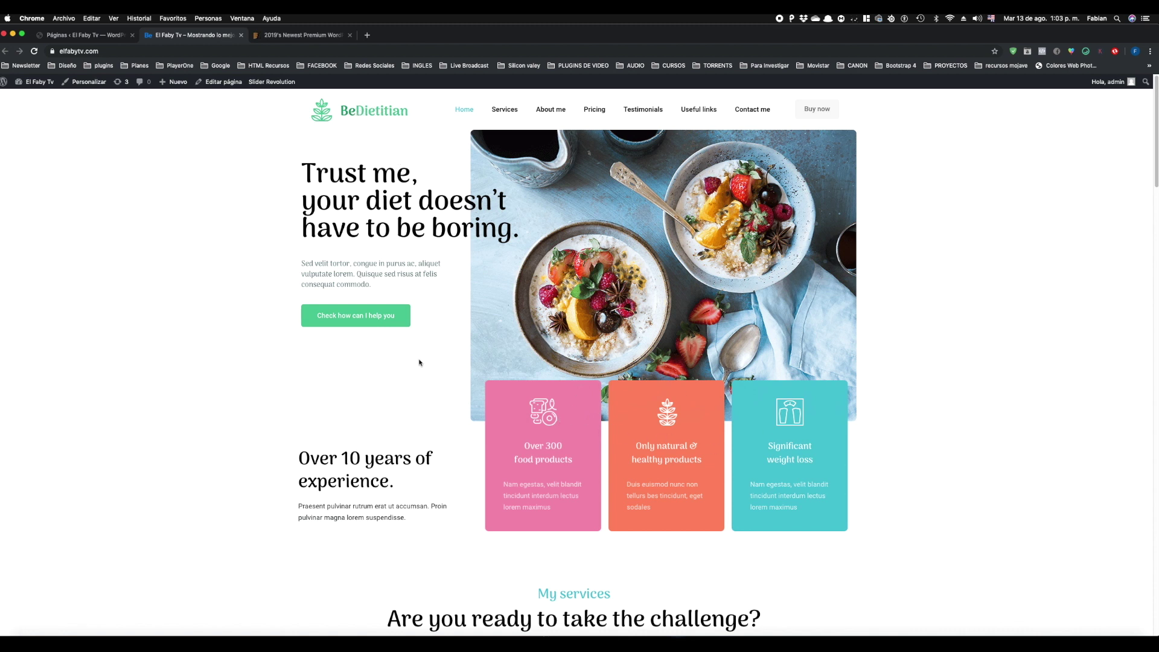
Examine the home page's sections, from the header and services through pricing and testimonials.
scroll(449, 409, "down", 5)
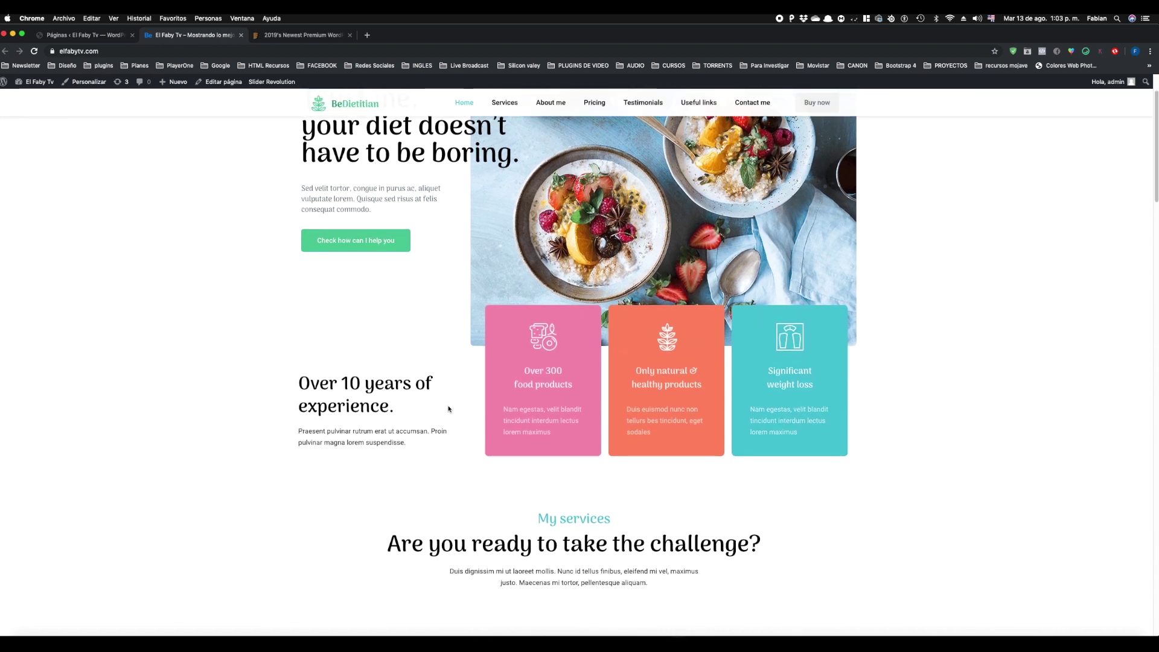
scroll(459, 375, "down", 4)
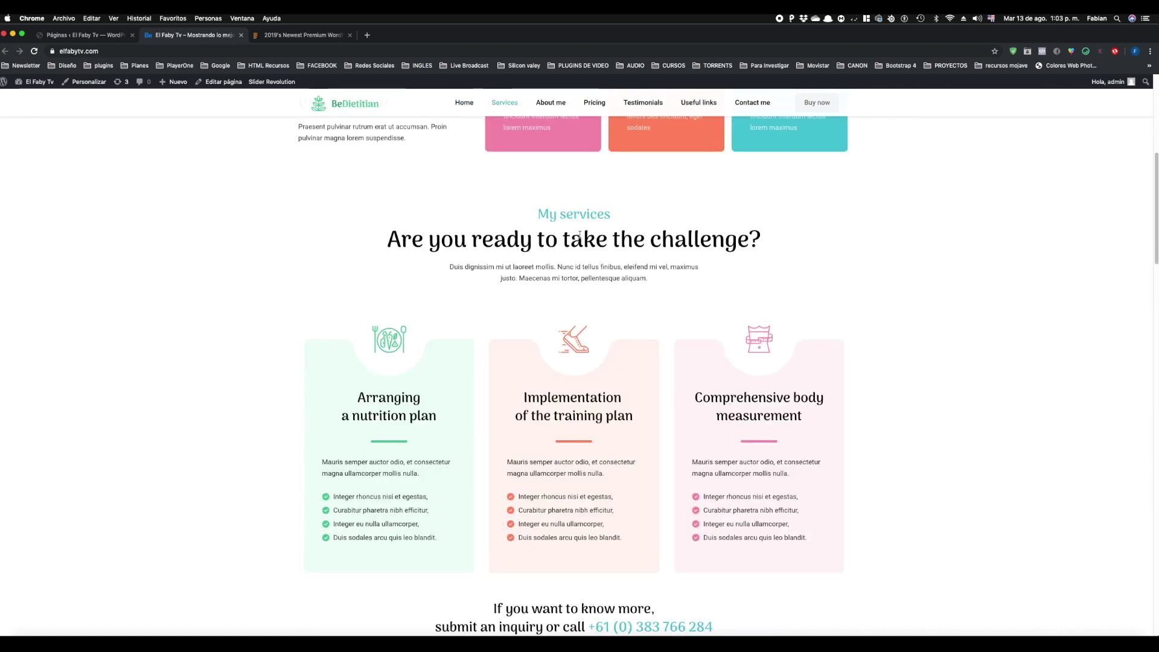
scroll(579, 421, "down", 5)
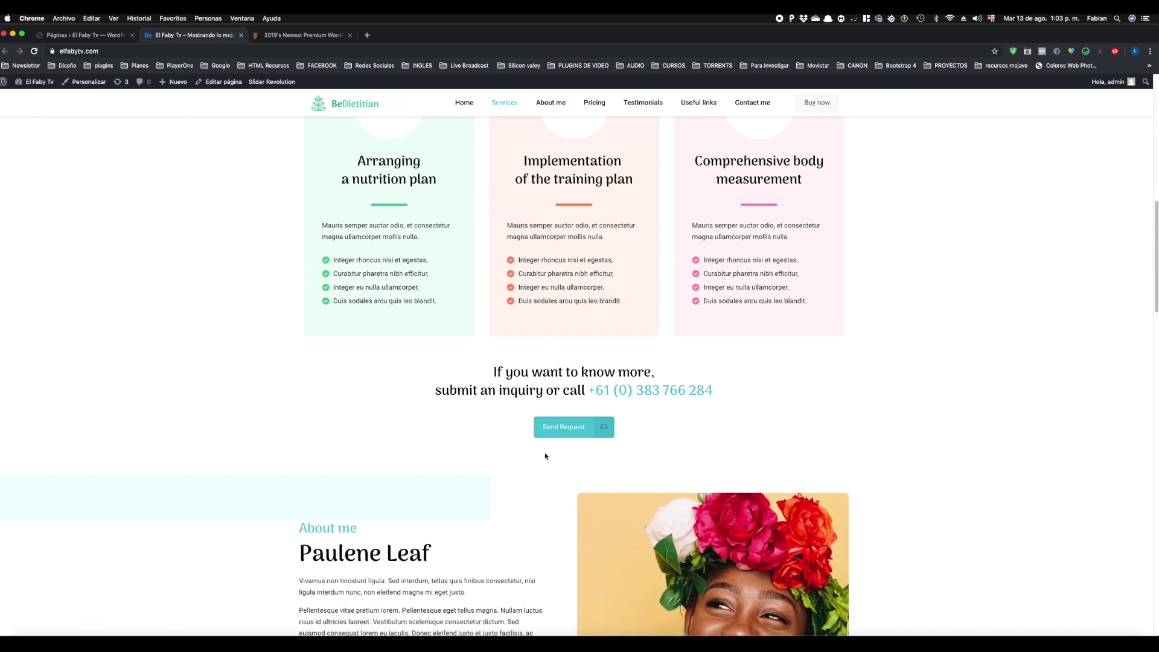
scroll(508, 378, "down", 4)
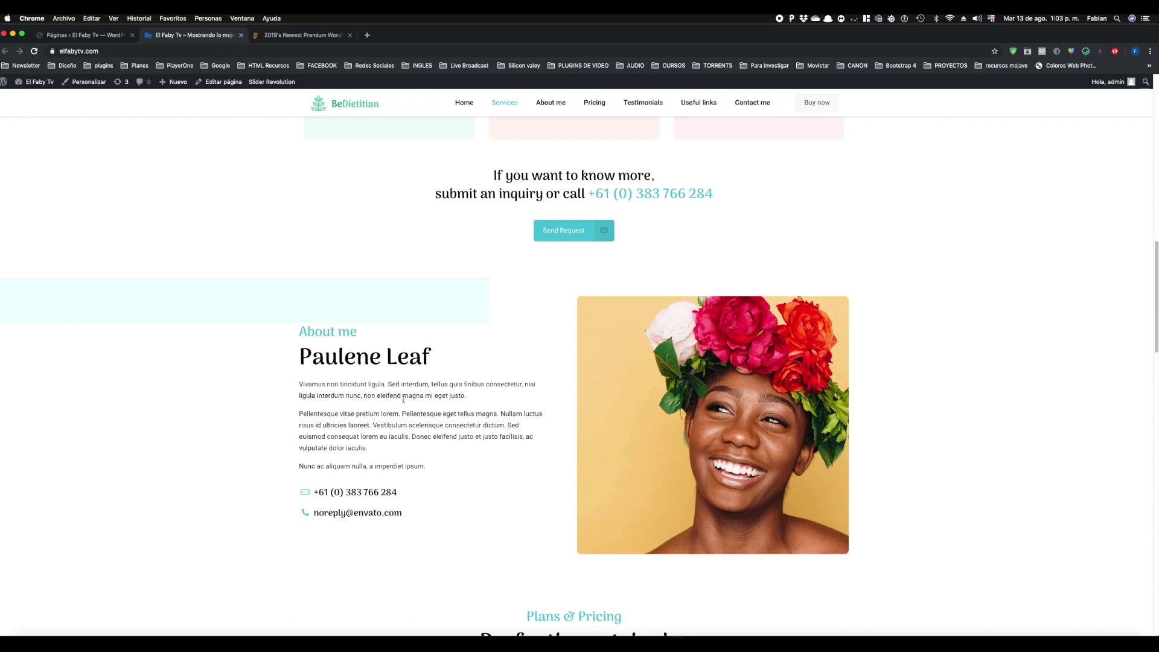
scroll(389, 401, "down", 2)
scroll(390, 422, "down", 3)
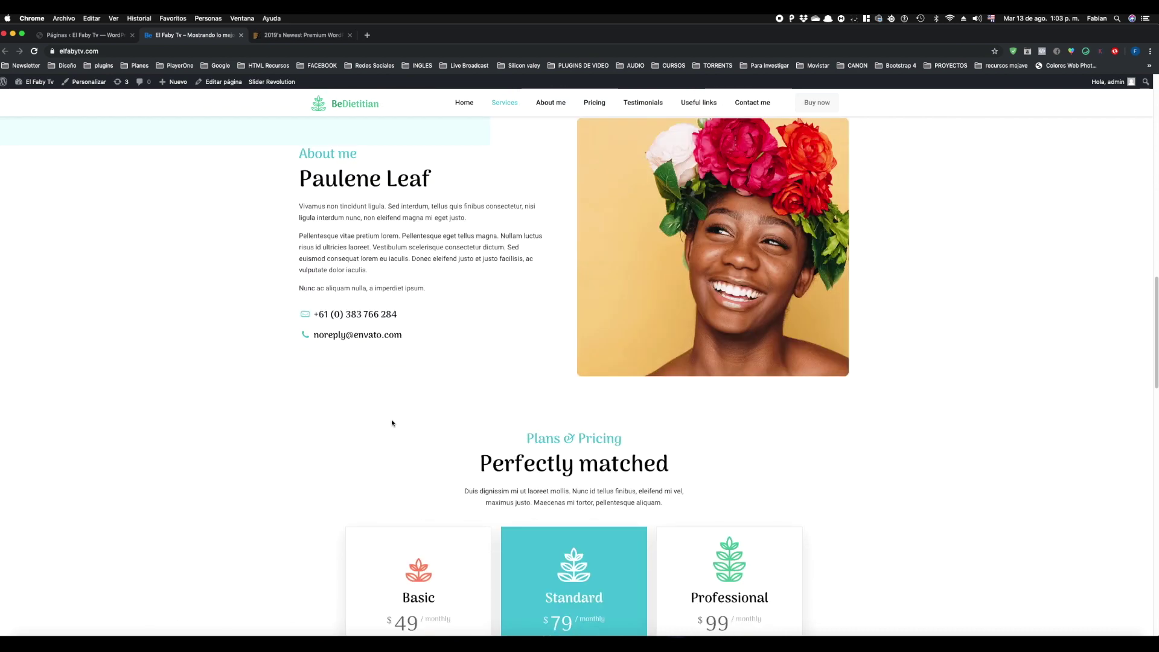
scroll(493, 517, "down", 10)
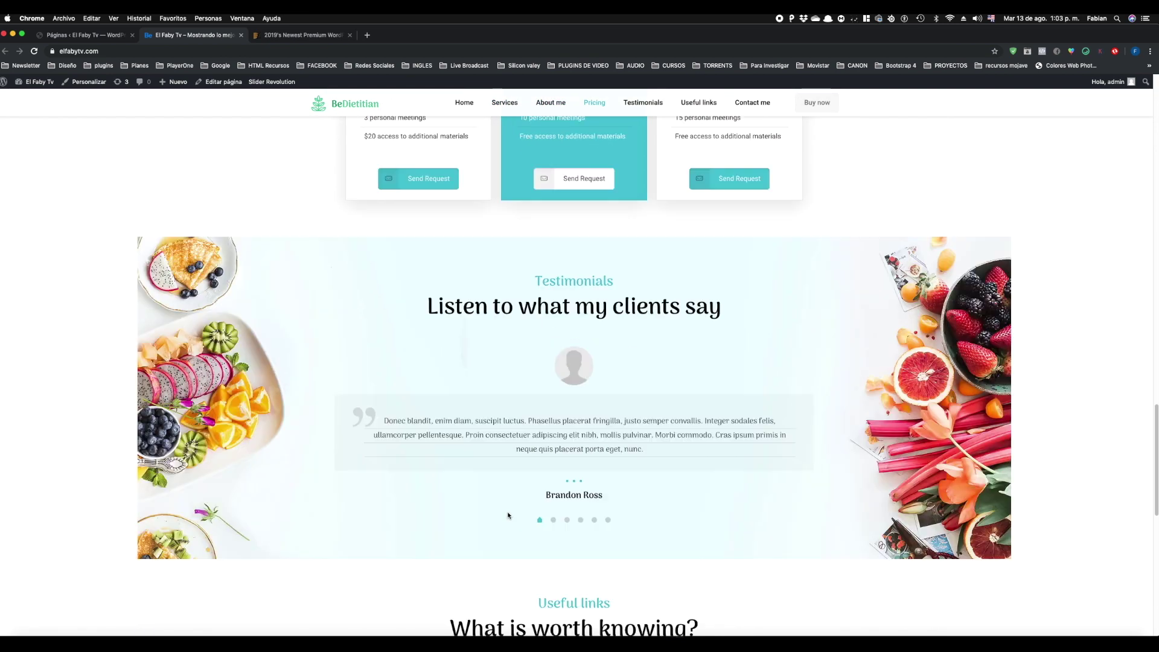
scroll(508, 514, "down", 4)
scroll(507, 514, "up", 20)
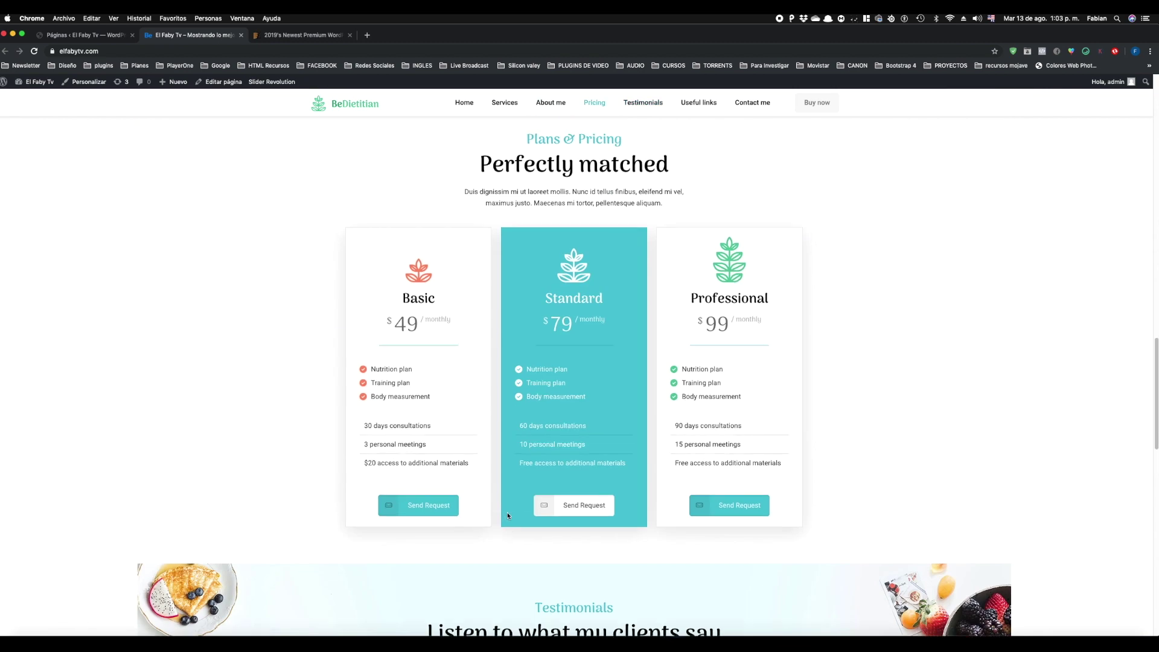
Move the existing "ejemplo pagina" page to the trash.
left_click(100, 35)
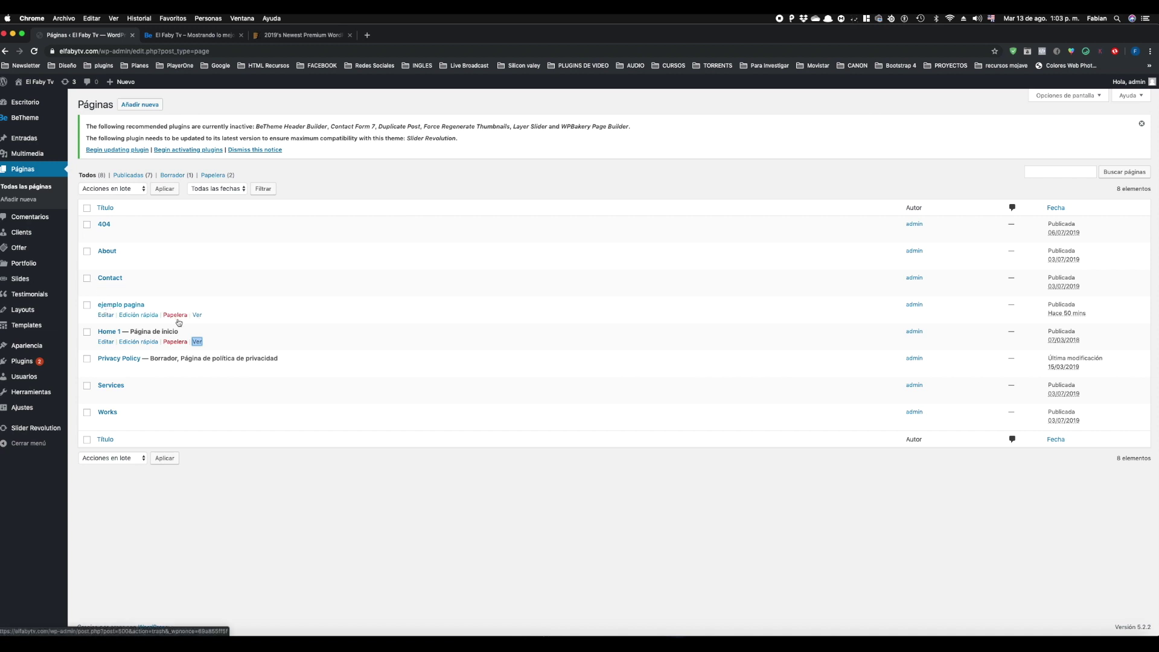
left_click(175, 316)
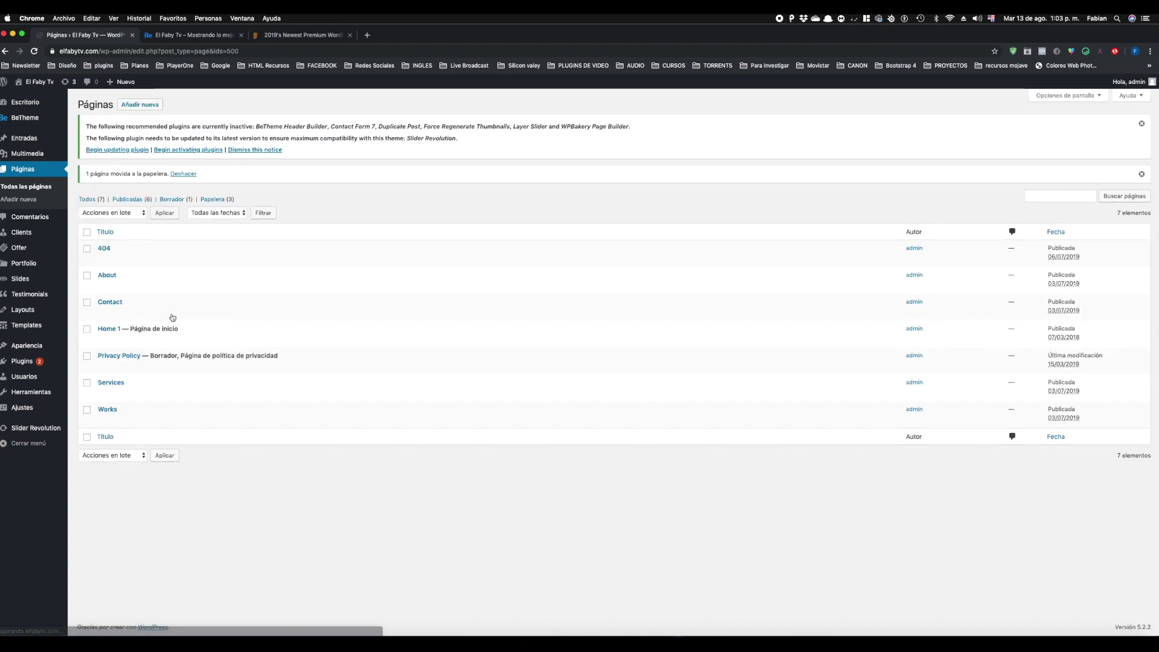
Create a new page titled "Ejemplo pagina".
left_click(149, 106)
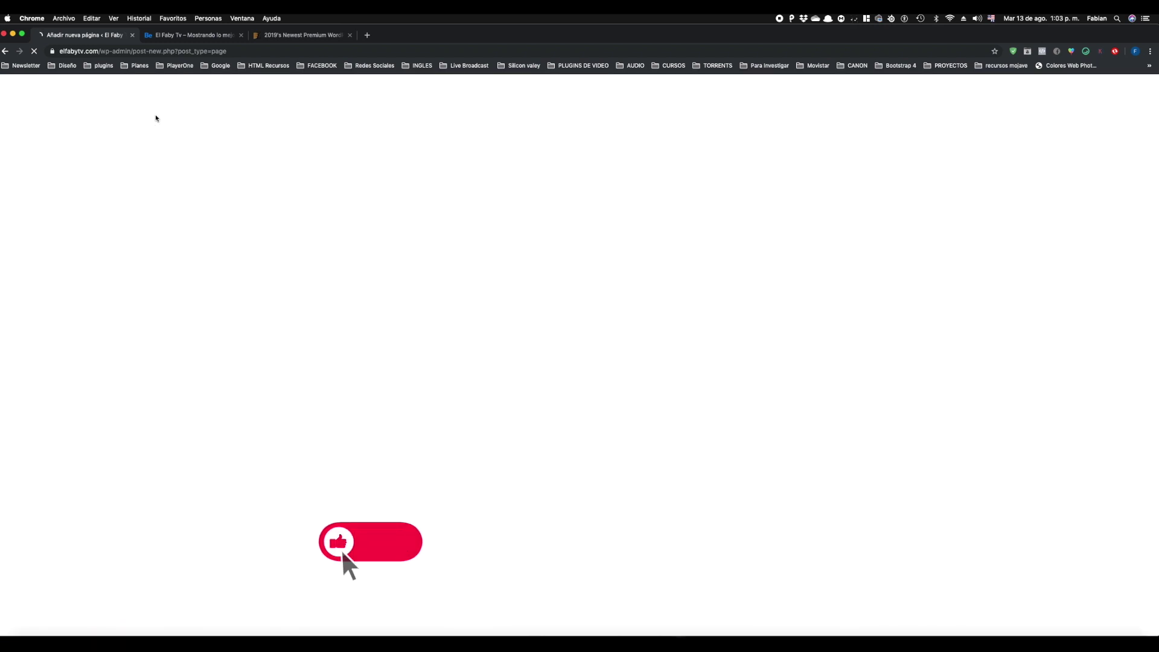
type("E")
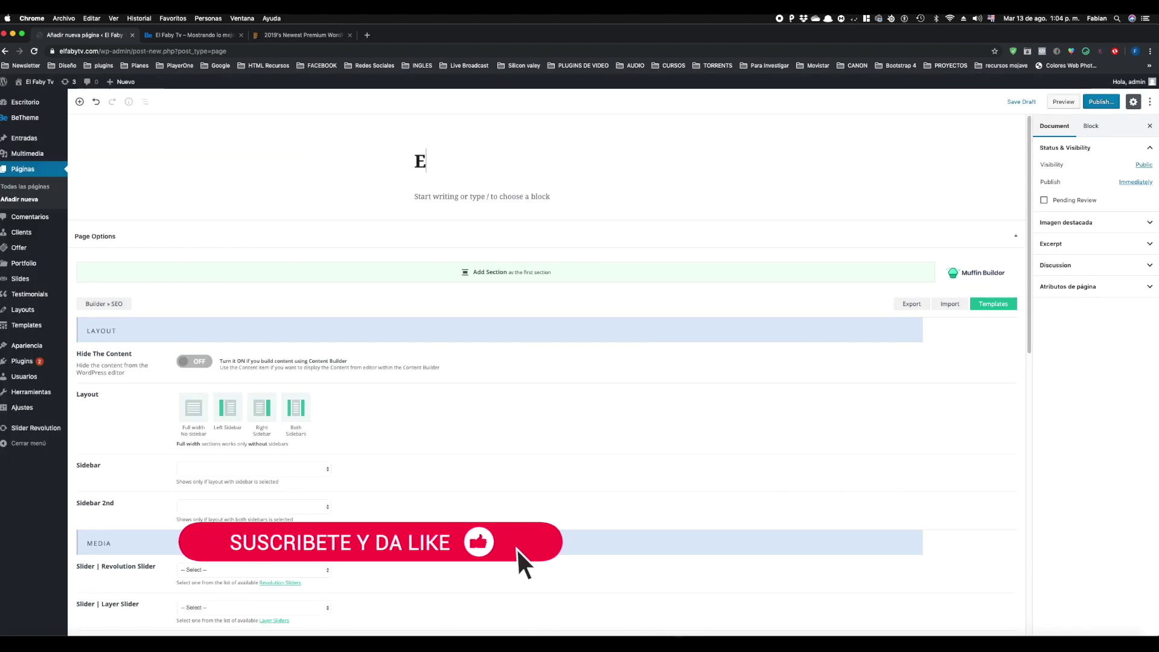
type("mplo pagina")
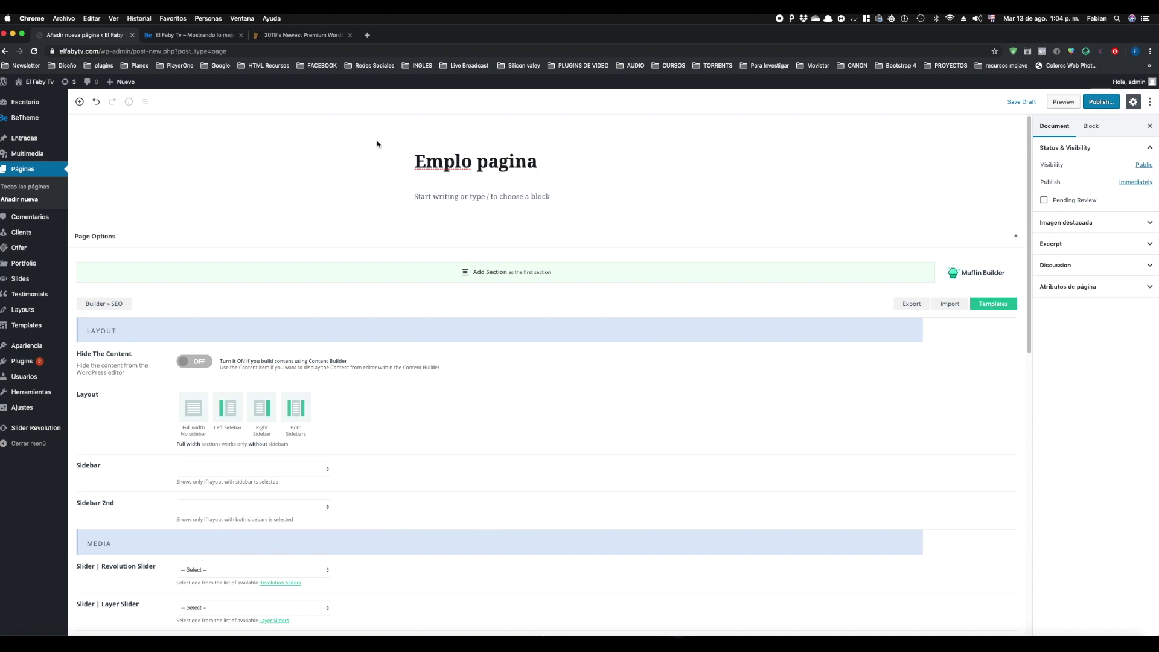
left_click(427, 161)
type("je")
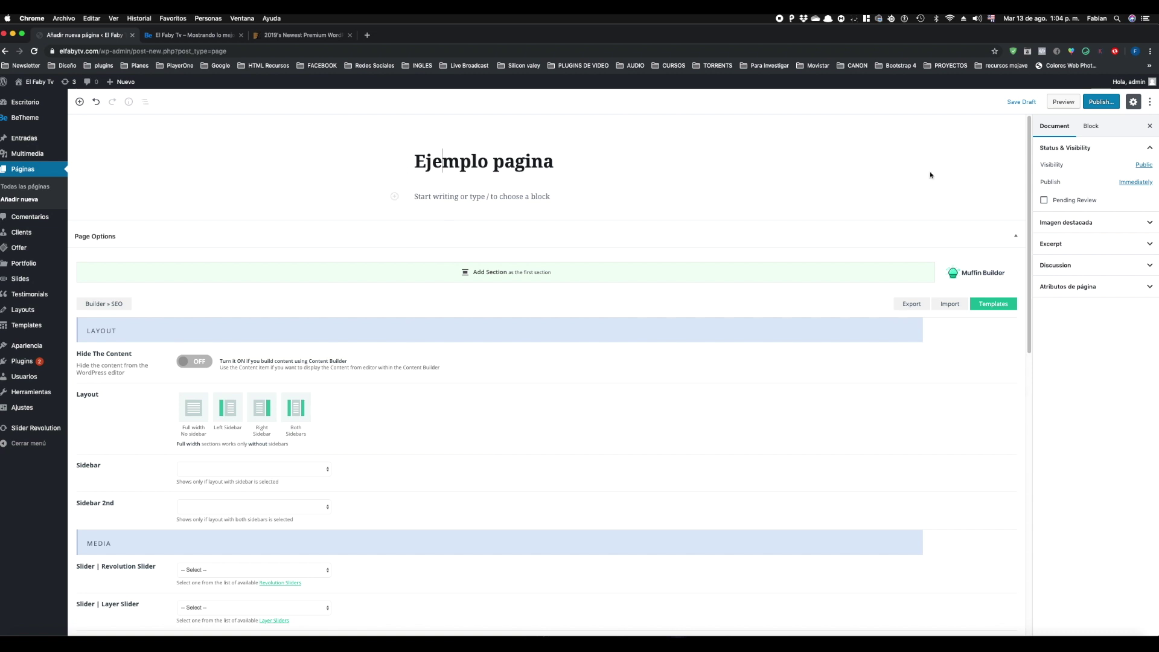
Publish the Ejemplo pagina page and return to its document settings.
left_click(1101, 102)
left_click(1104, 102)
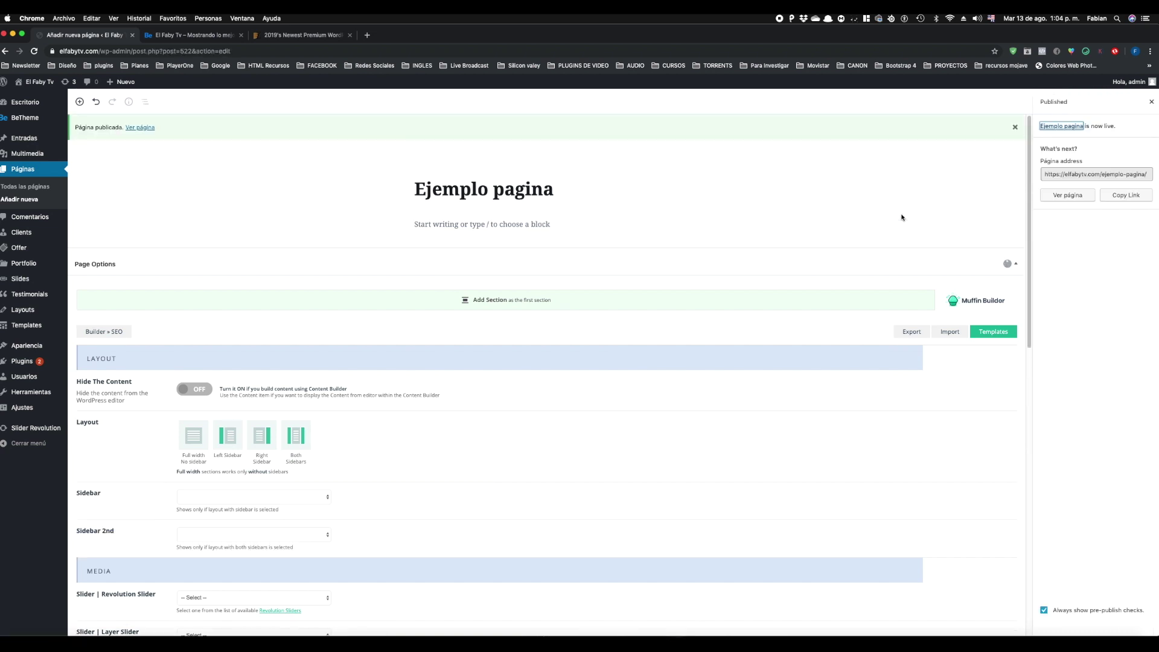
left_click(1152, 102)
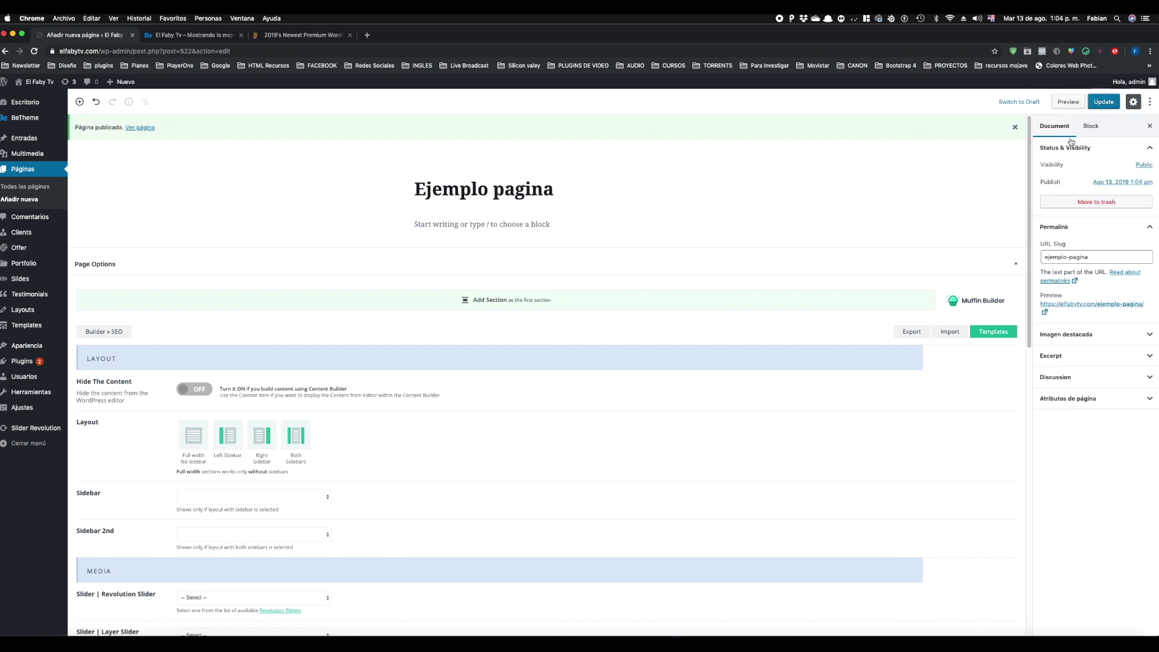
Open the published Ejemplo pagina in a new browser tab and compare it with the site's home page.
right_click(1100, 304)
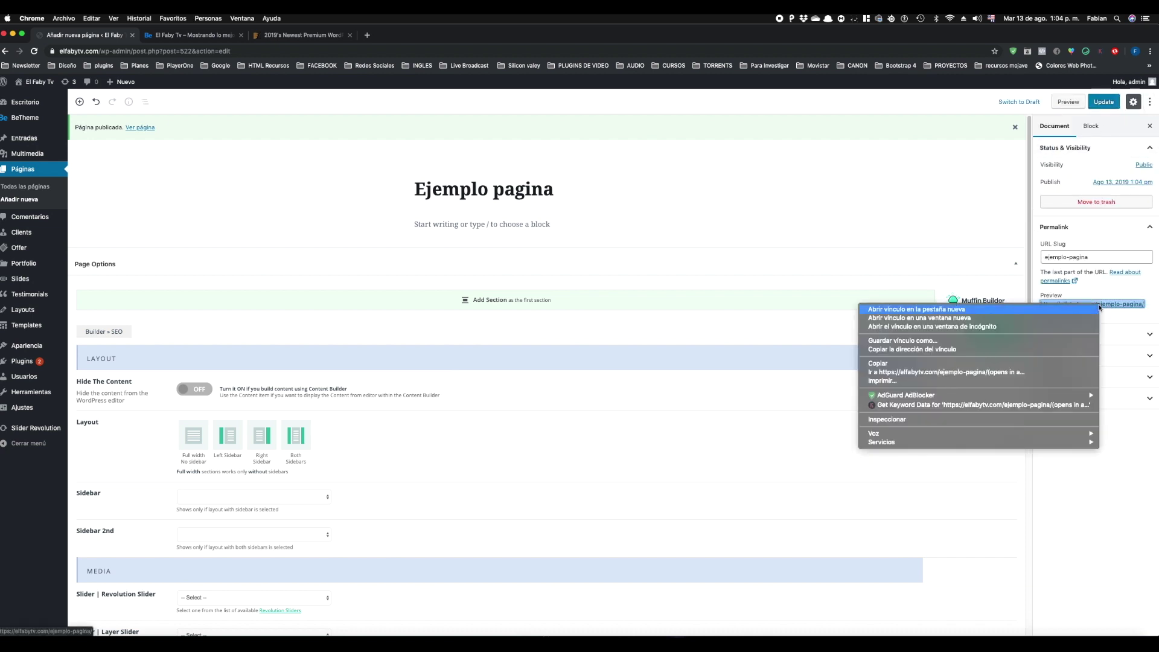
left_click(936, 309)
left_click(308, 35)
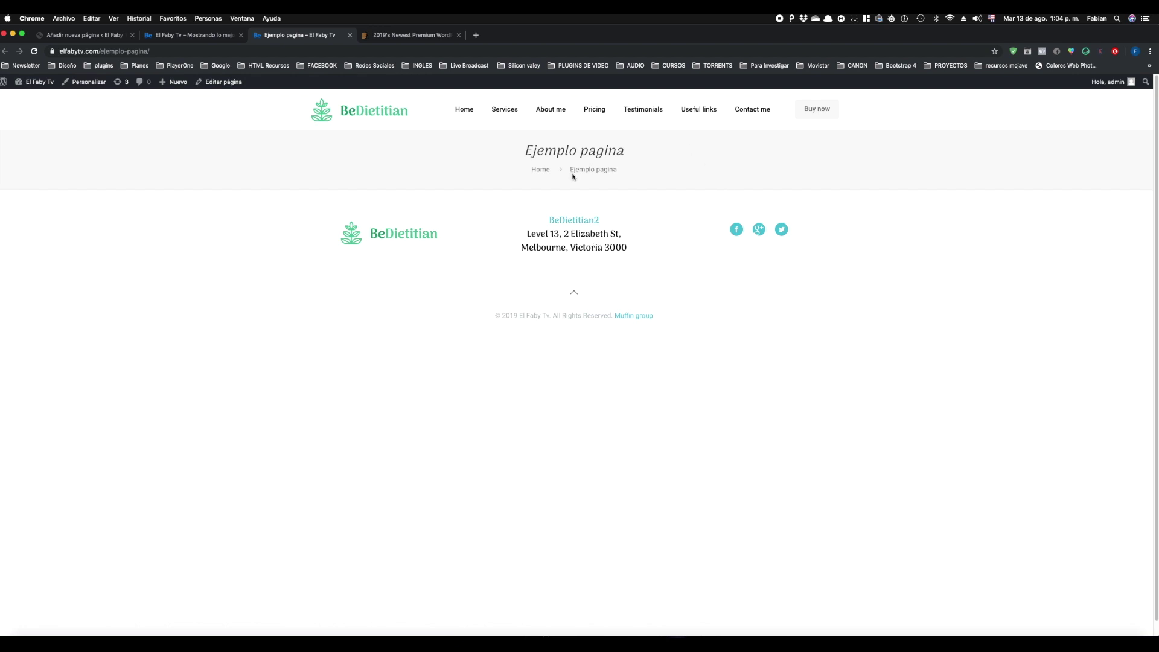
left_click(205, 38)
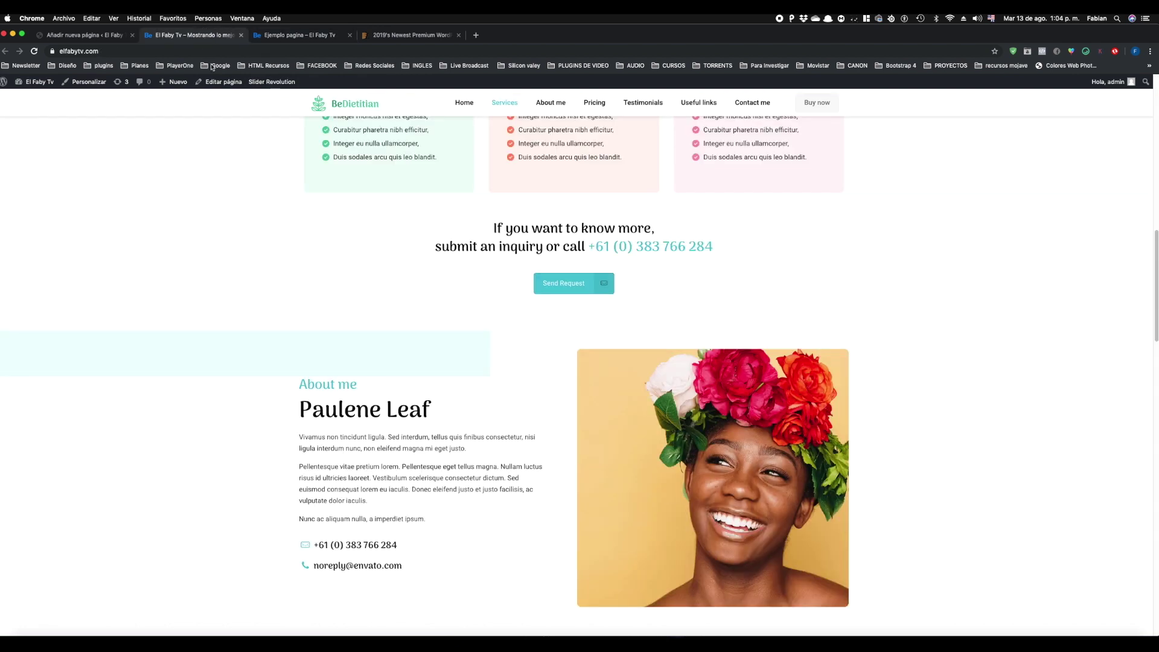
scroll(403, 306, "up", 12)
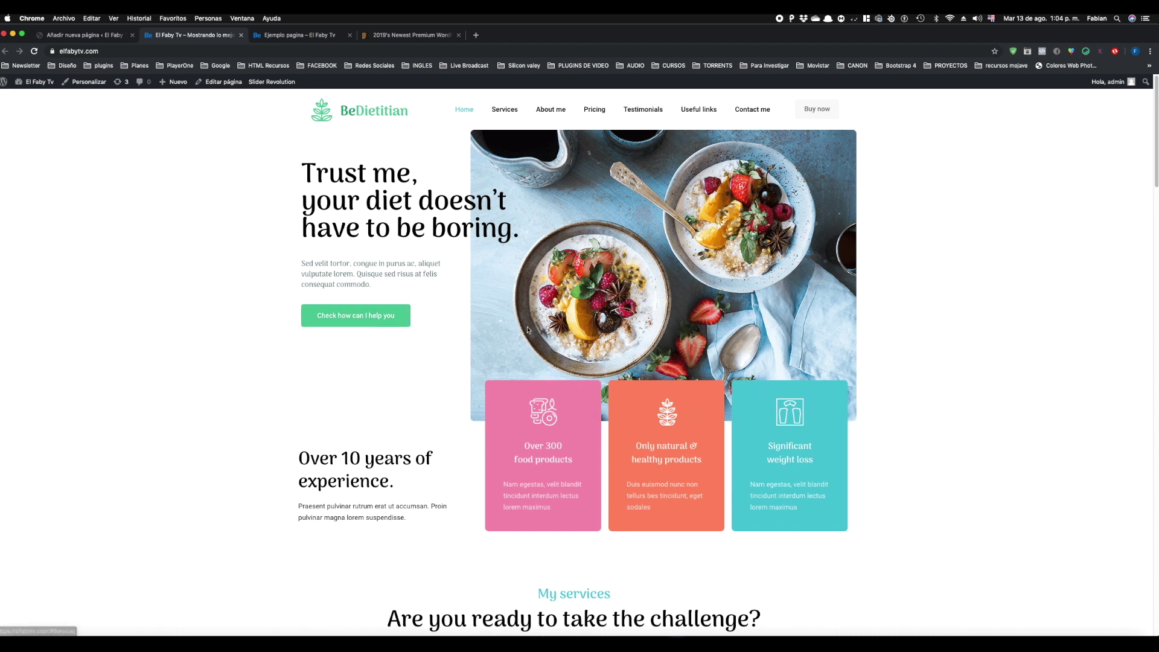
scroll(556, 389, "down", 15)
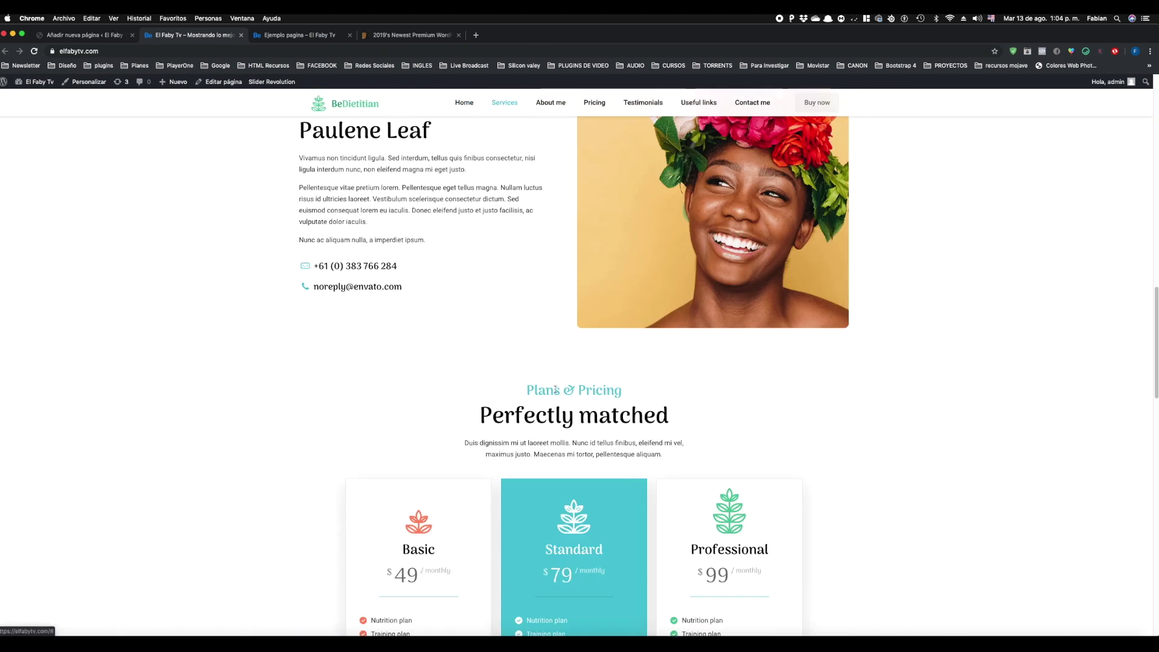
Add a first Muffin Builder section to Ejemplo pagina and insert a wrap inside it.
left_click(90, 36)
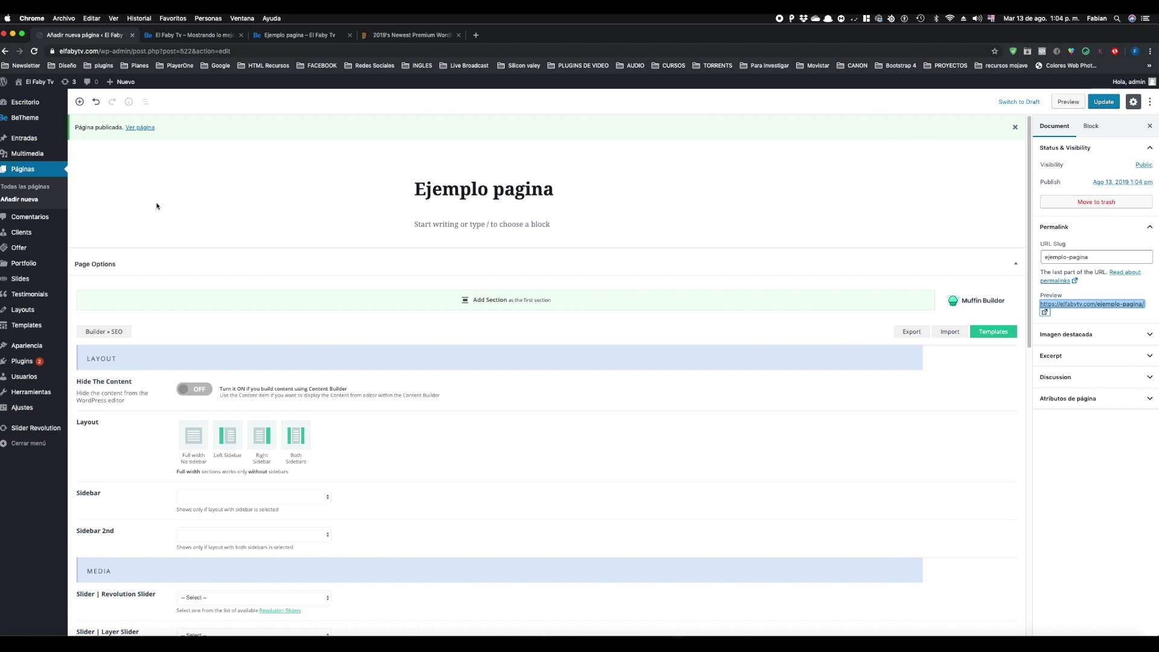
left_click(482, 303)
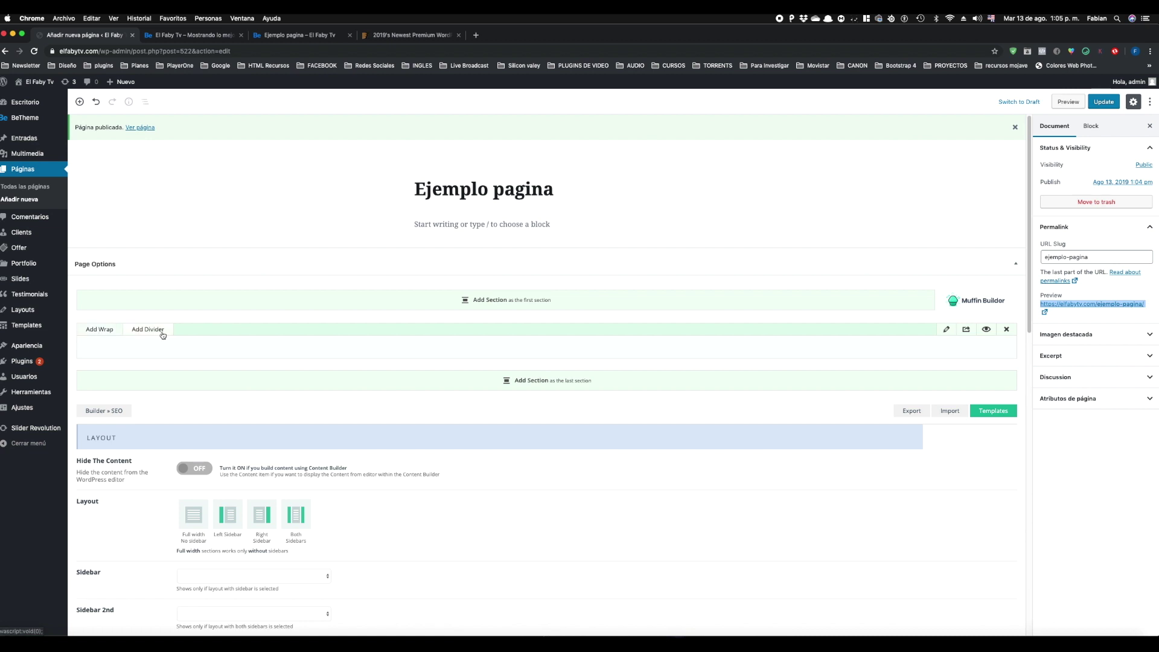
left_click(100, 332)
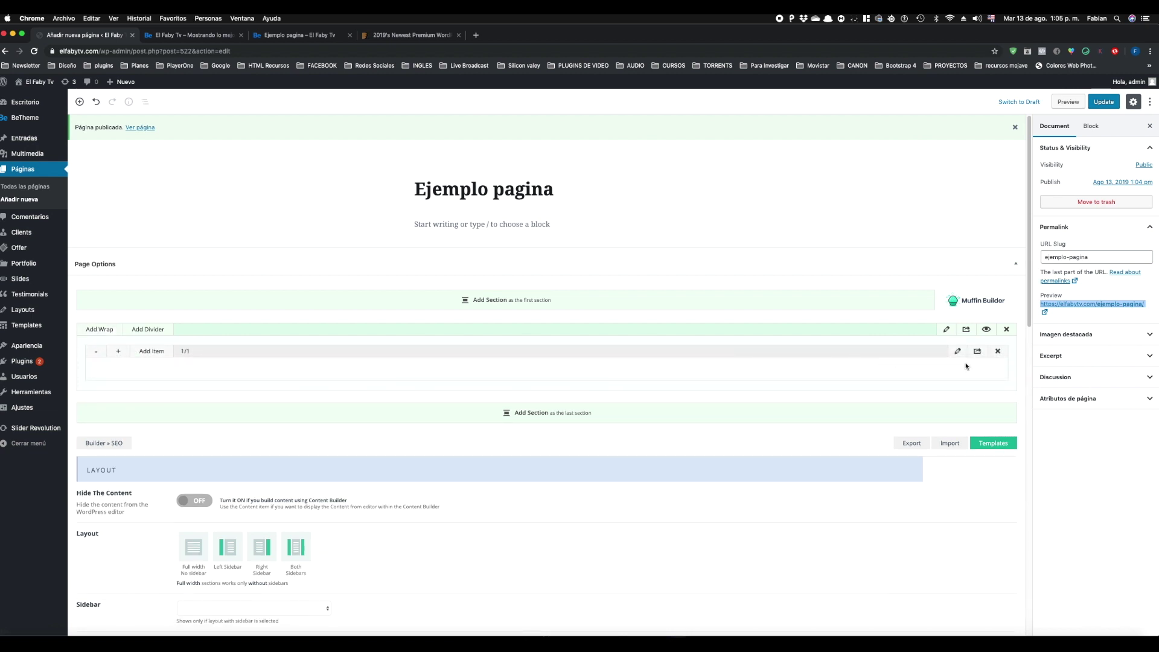
Look through the Muffin Builder items available for the wrap without adding one.
left_click(154, 353)
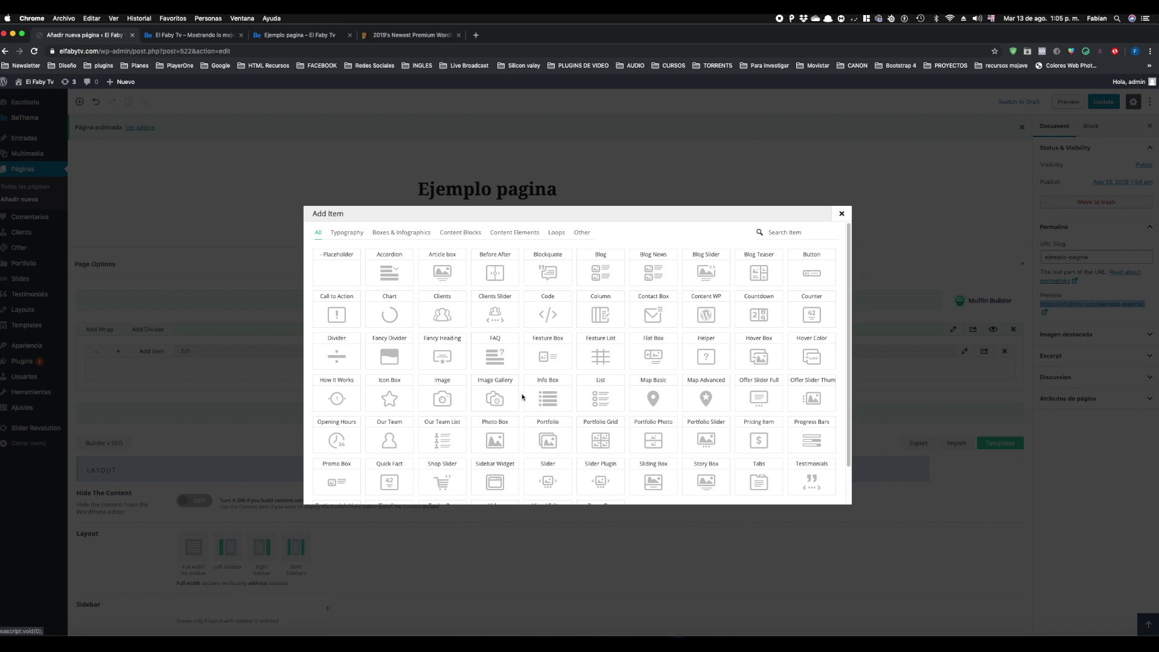
scroll(523, 396, "down", 2)
scroll(523, 397, "up", 2)
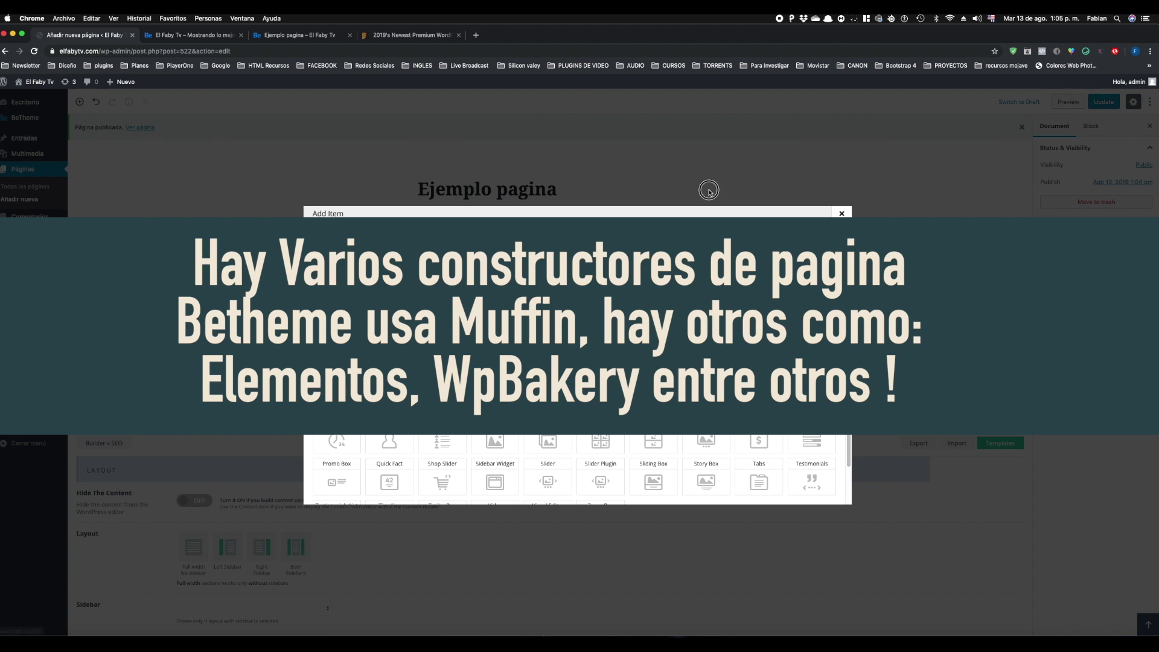
key("Escape")
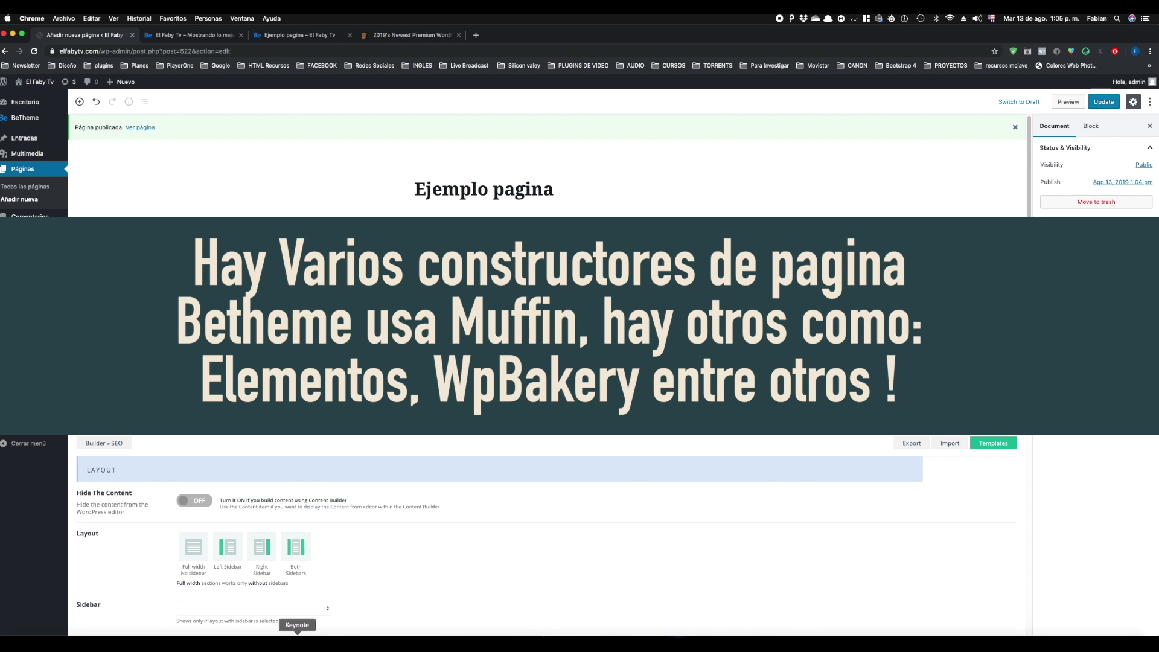
Switch to Keynote and shrink and place the section and wrap diagram window below the page's builder area, keeping both in view.
left_click(297, 642)
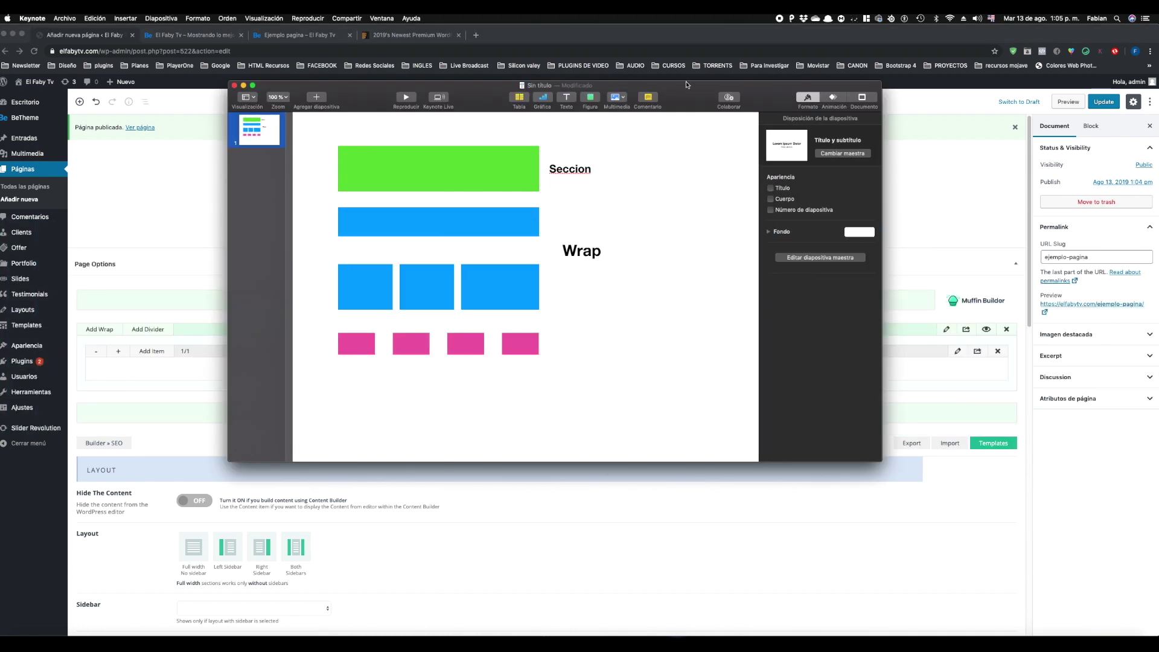
left_click_drag(685, 87, 1006, 137)
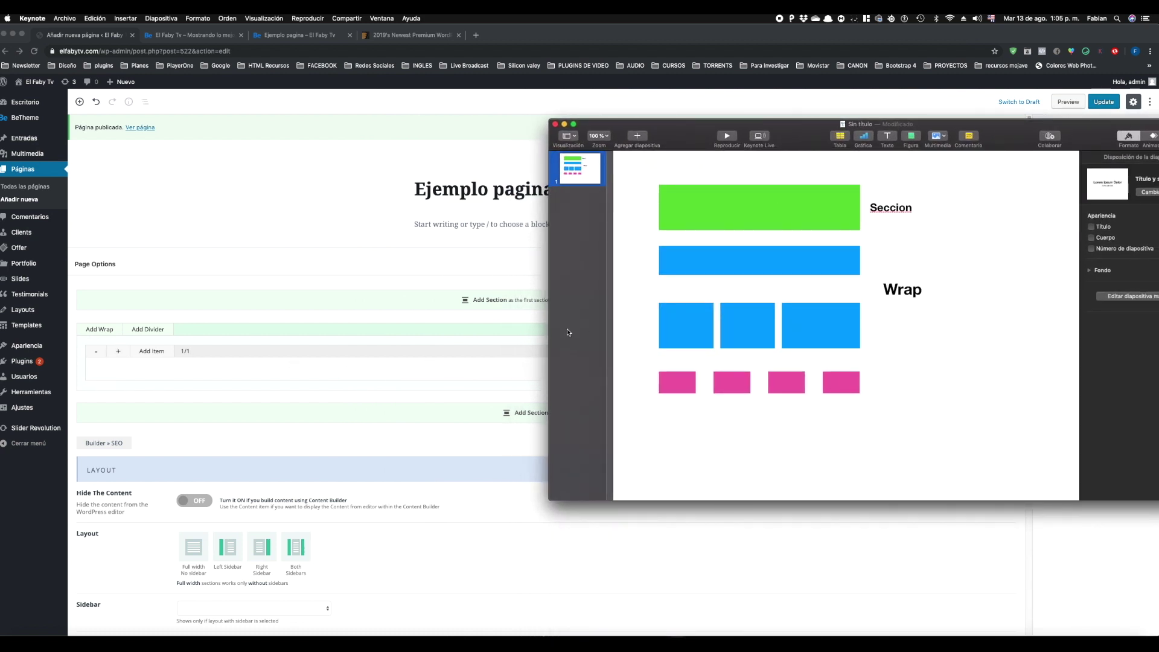
left_click_drag(744, 501, 744, 411)
left_click_drag(792, 125, 725, 389)
scroll(680, 219, "down", 2)
scroll(680, 219, "down", 5)
scroll(688, 272, "up", 4)
scroll(700, 338, "down", 1)
left_click_drag(708, 395, 634, 339)
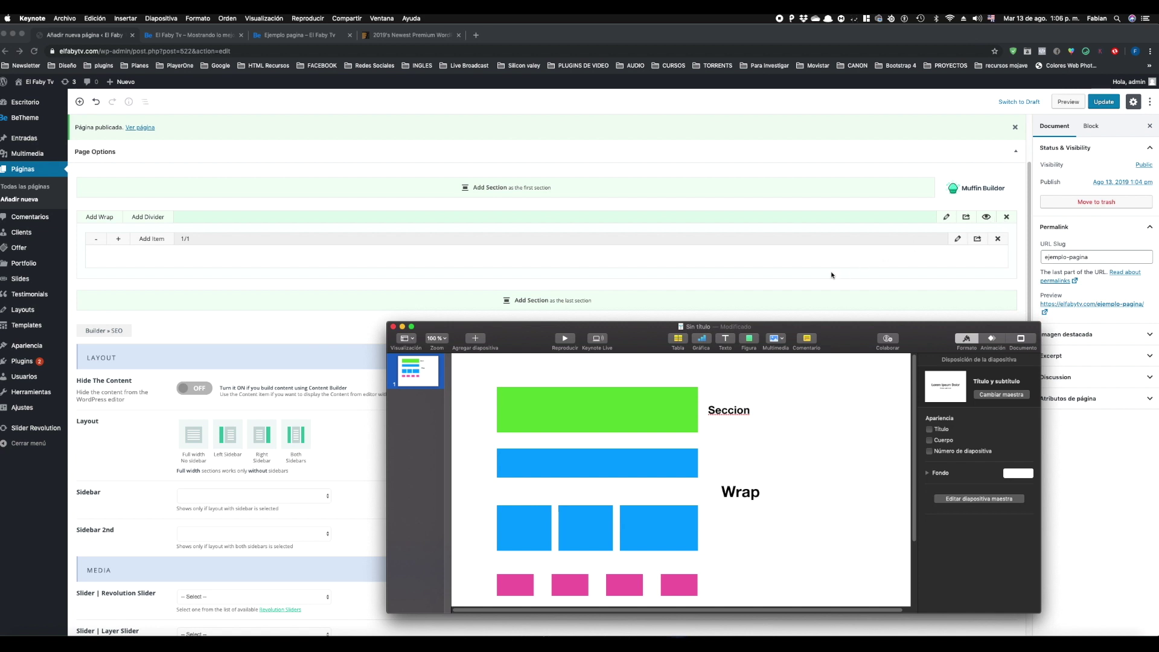
scroll(832, 275, "down", 1)
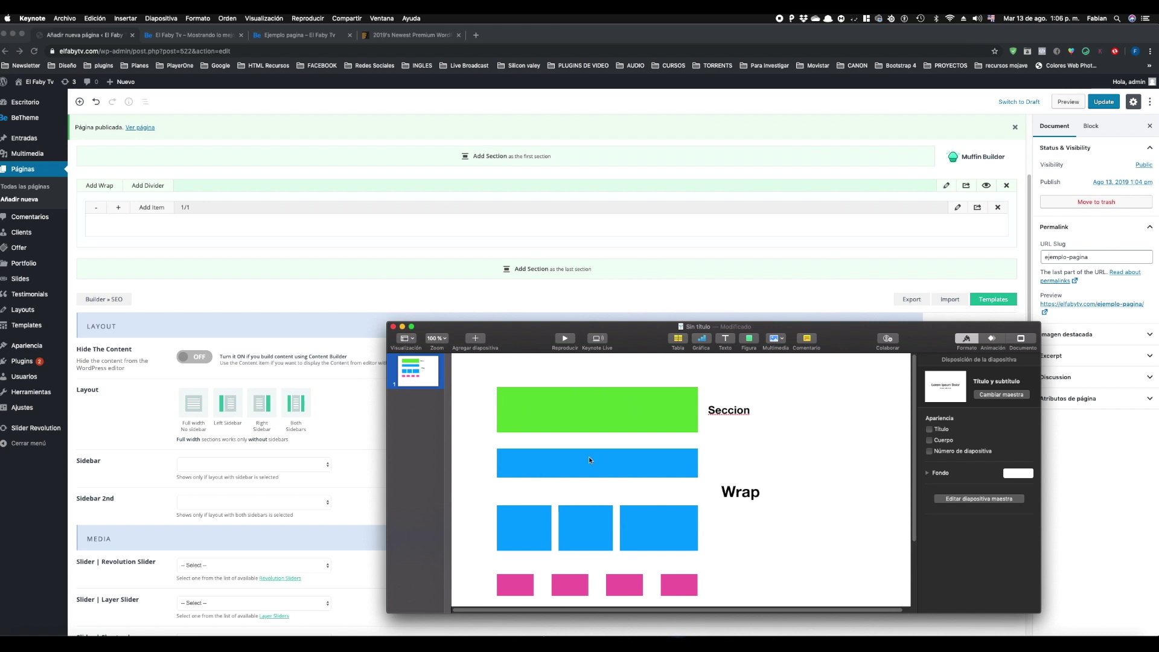
scroll(558, 462, "down", 1)
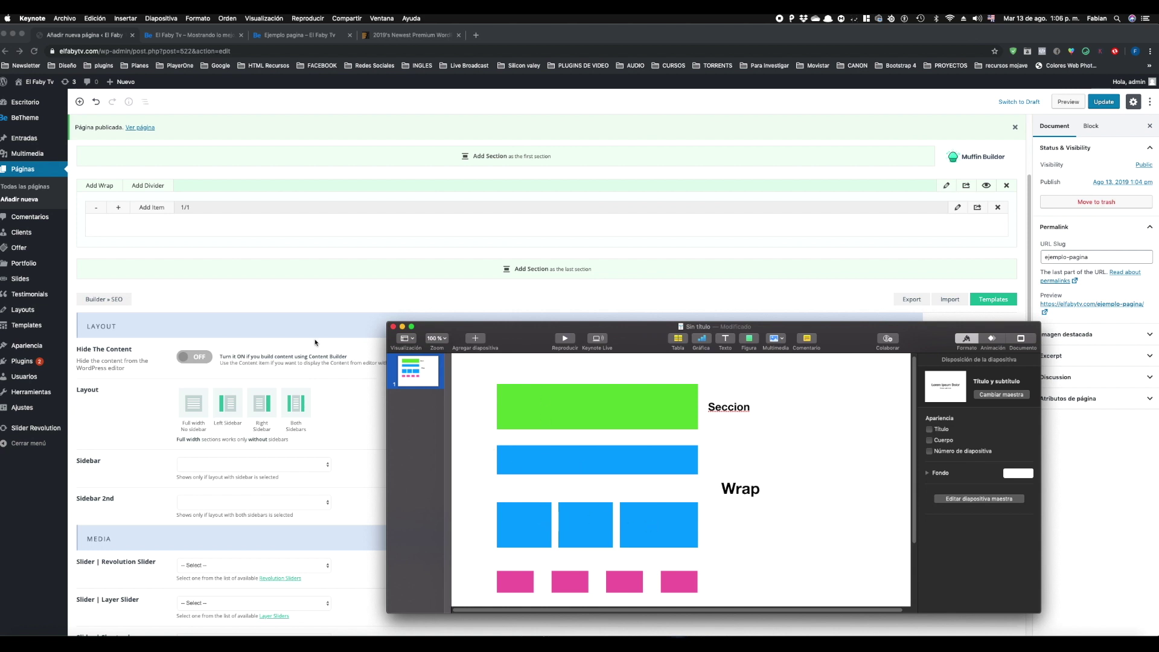
Switch back to Chrome, set the wrap's width to 1/2 and duplicate the wrap within the section.
left_click(96, 209)
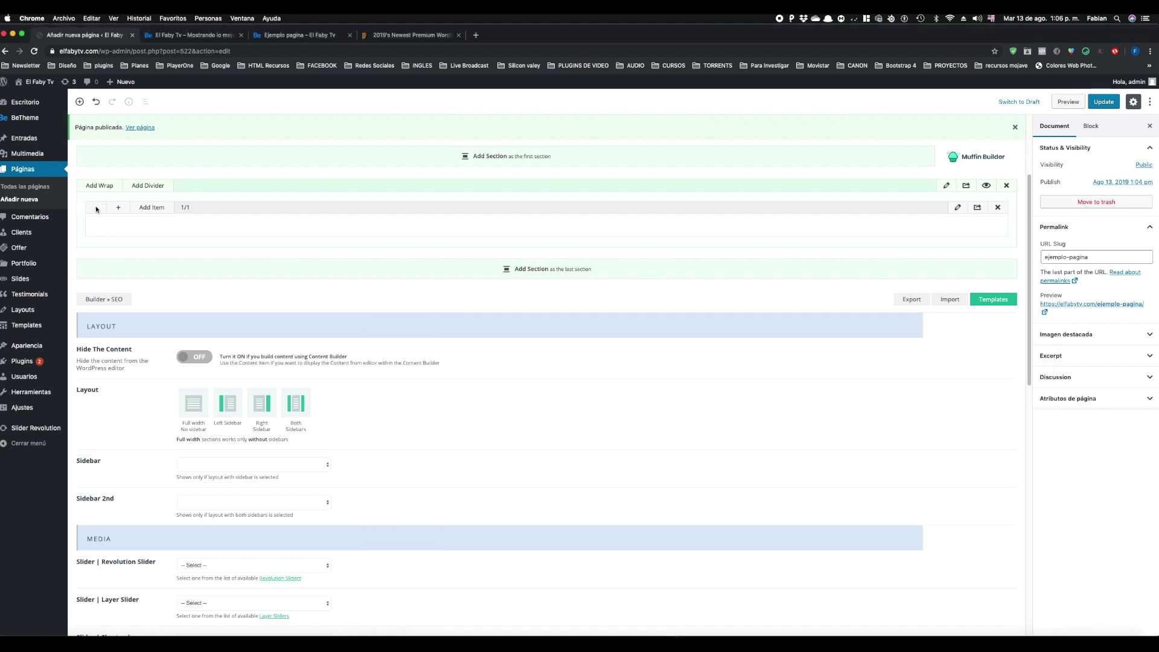
left_click(97, 209)
left_click(97, 209)
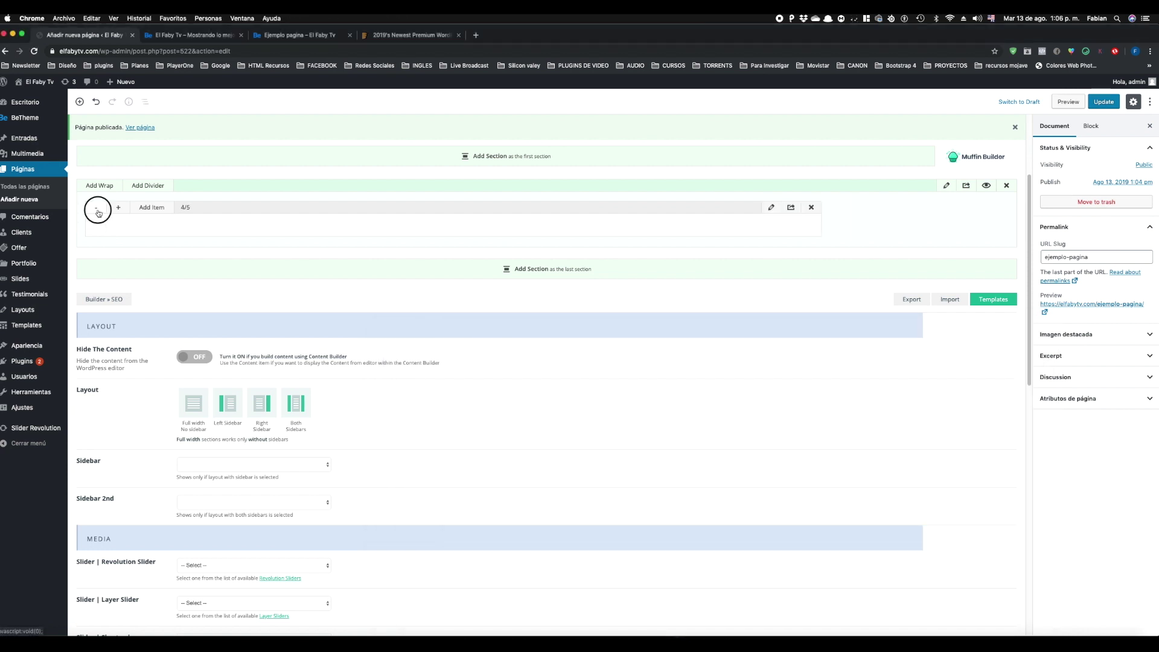
left_click(97, 209)
left_click(97, 209)
left_click(97, 210)
left_click(98, 210)
left_click(97, 209)
left_click(97, 210)
left_click(97, 210)
left_click(97, 209)
left_click(119, 211)
left_click(119, 211)
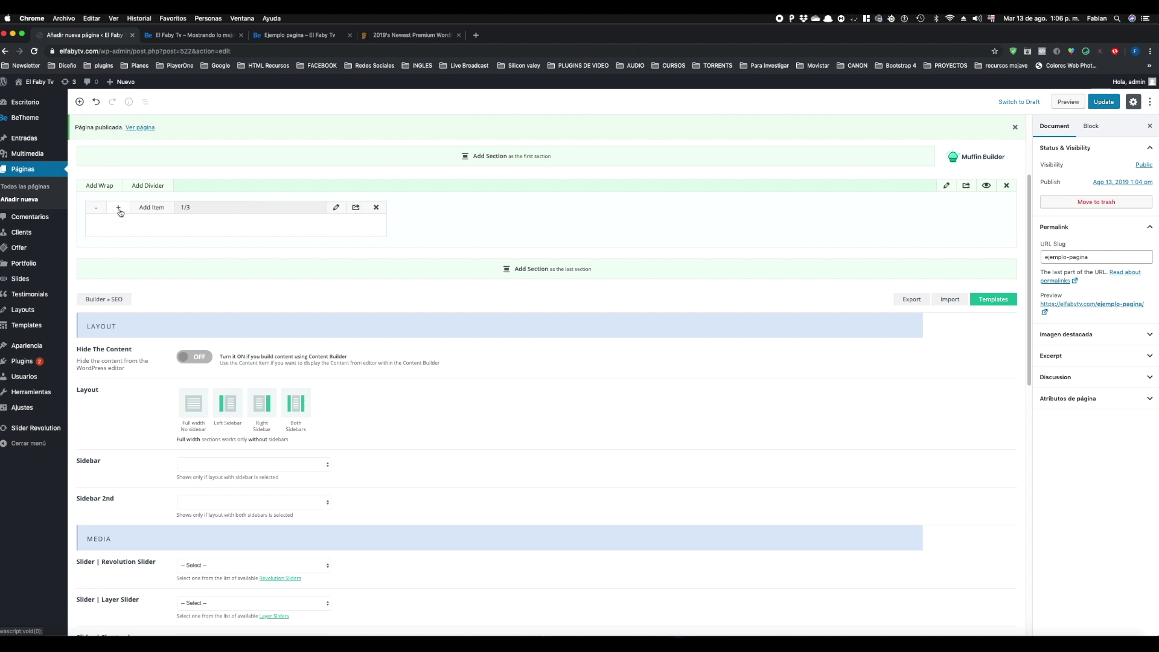
left_click(118, 211)
left_click(119, 210)
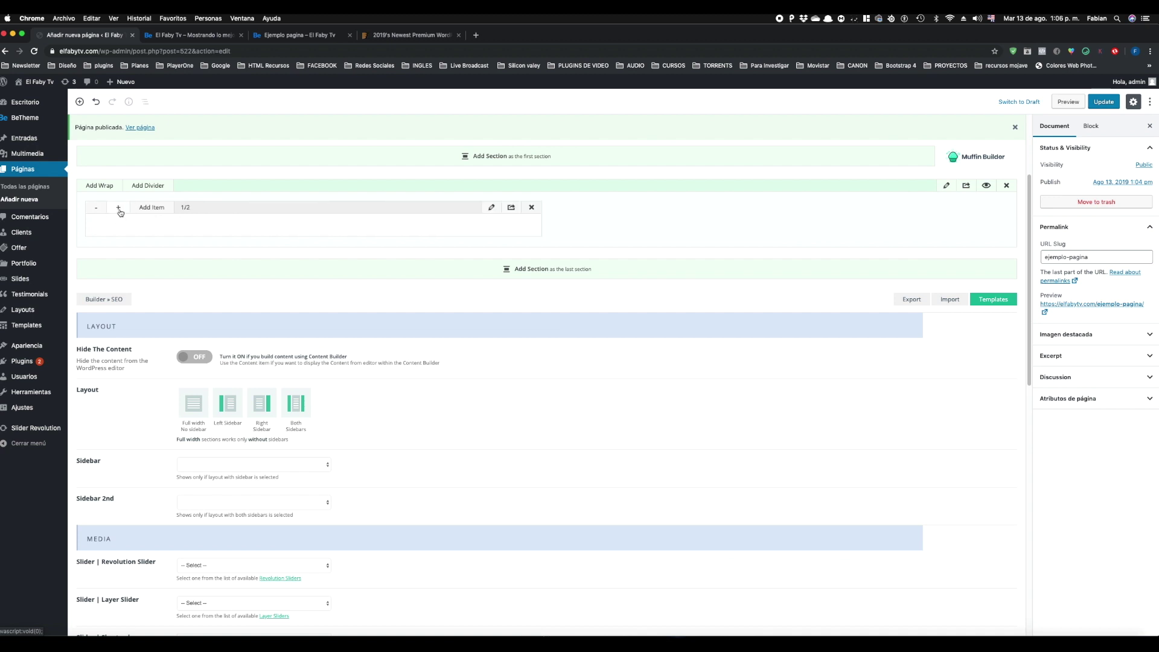
left_click(511, 207)
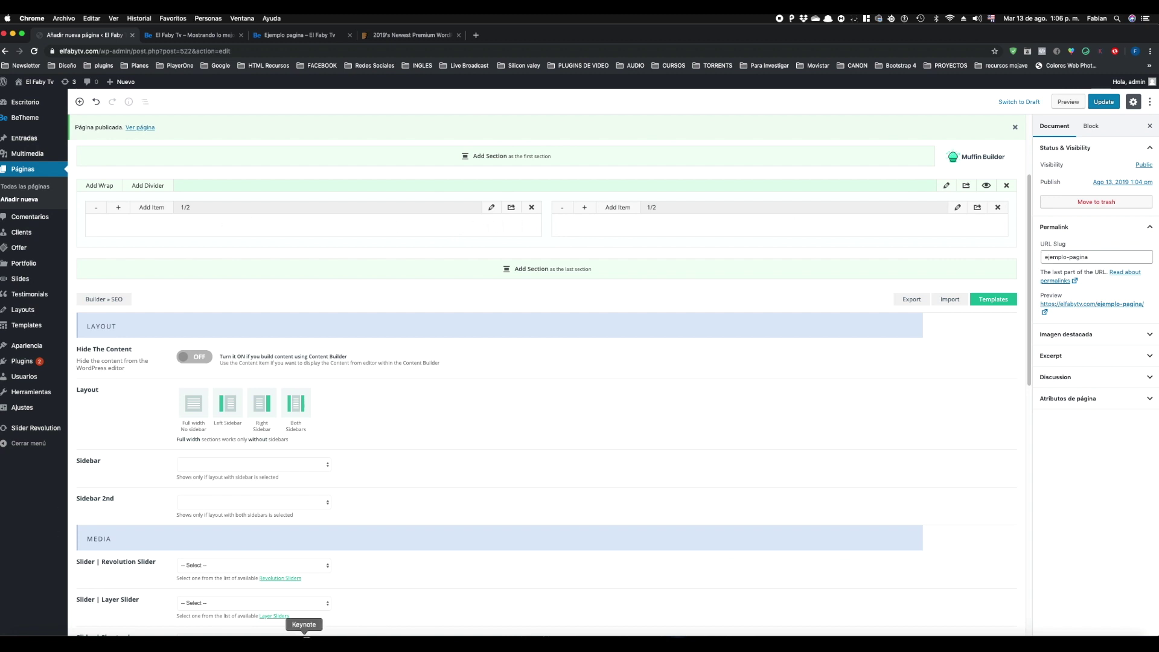
Switch to Keynote, move the diagram window up over the page builder and point out the pink rectangles below the wraps.
left_click(305, 644)
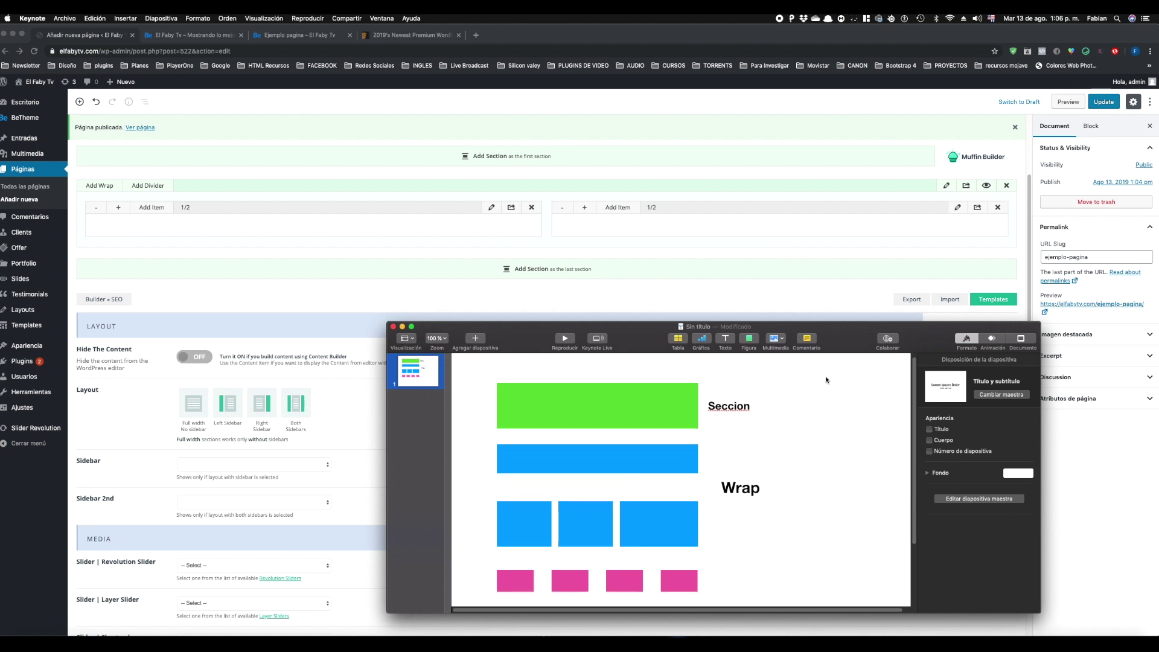
left_click_drag(846, 327, 957, 177)
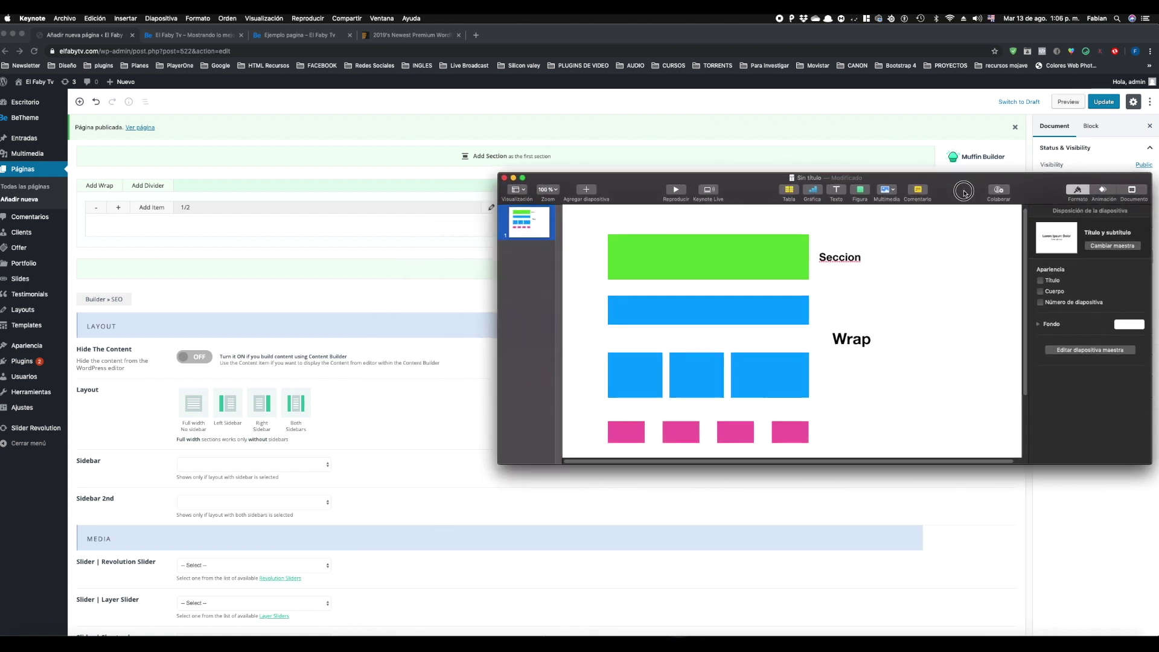
left_click(784, 433)
left_click(734, 432)
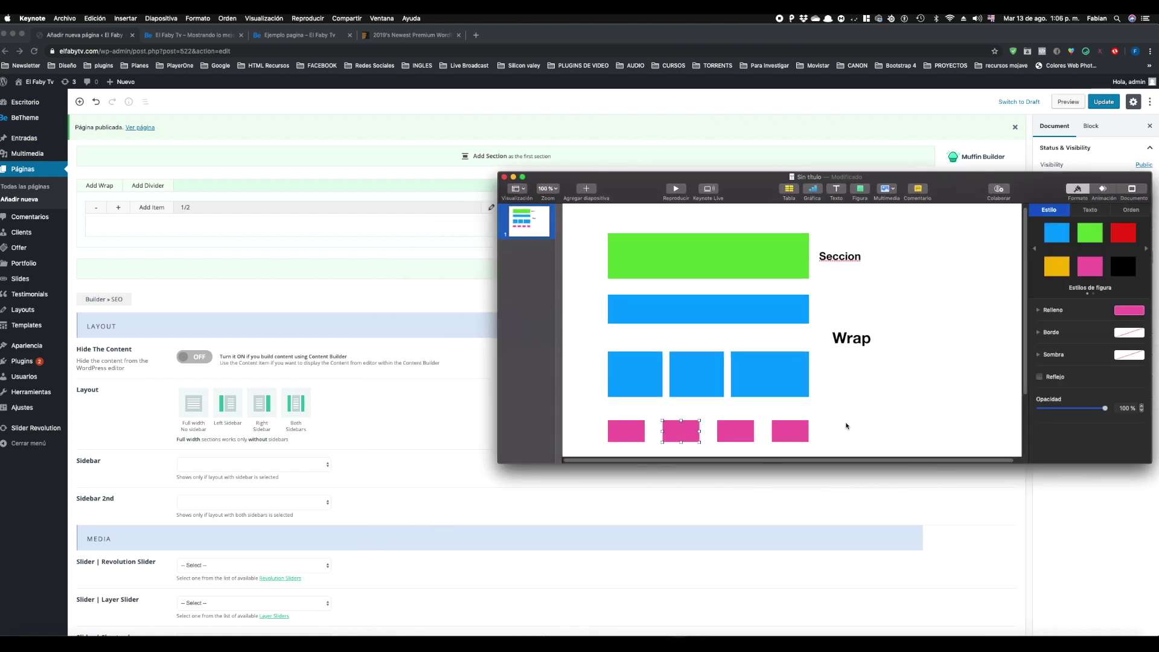
left_click(845, 431)
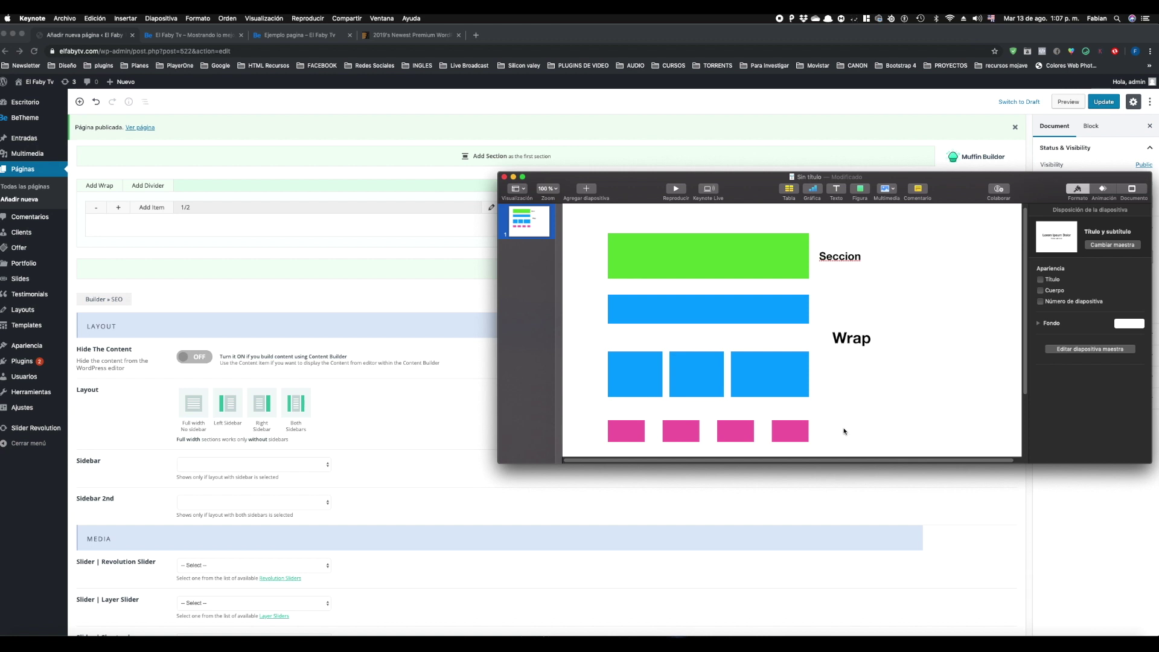
Add the text label "Item" beside the row of pink rectangles in the diagram.
left_click(837, 191)
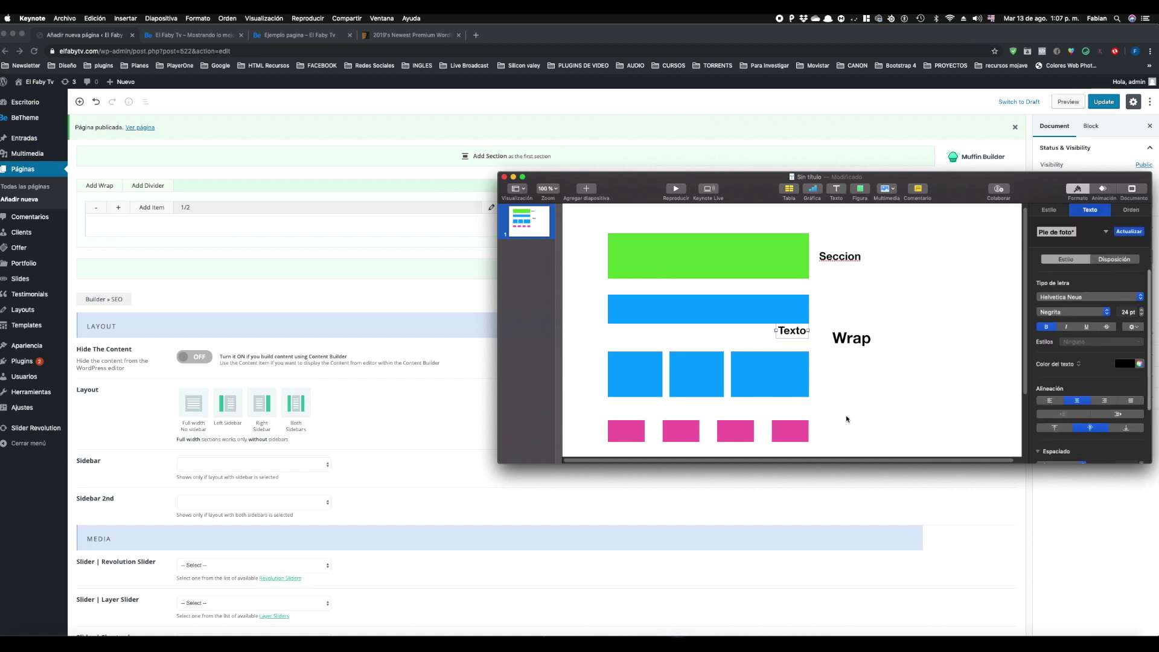
left_click_drag(790, 332, 854, 432)
double_click(853, 432)
key("BackSpace")
type("item")
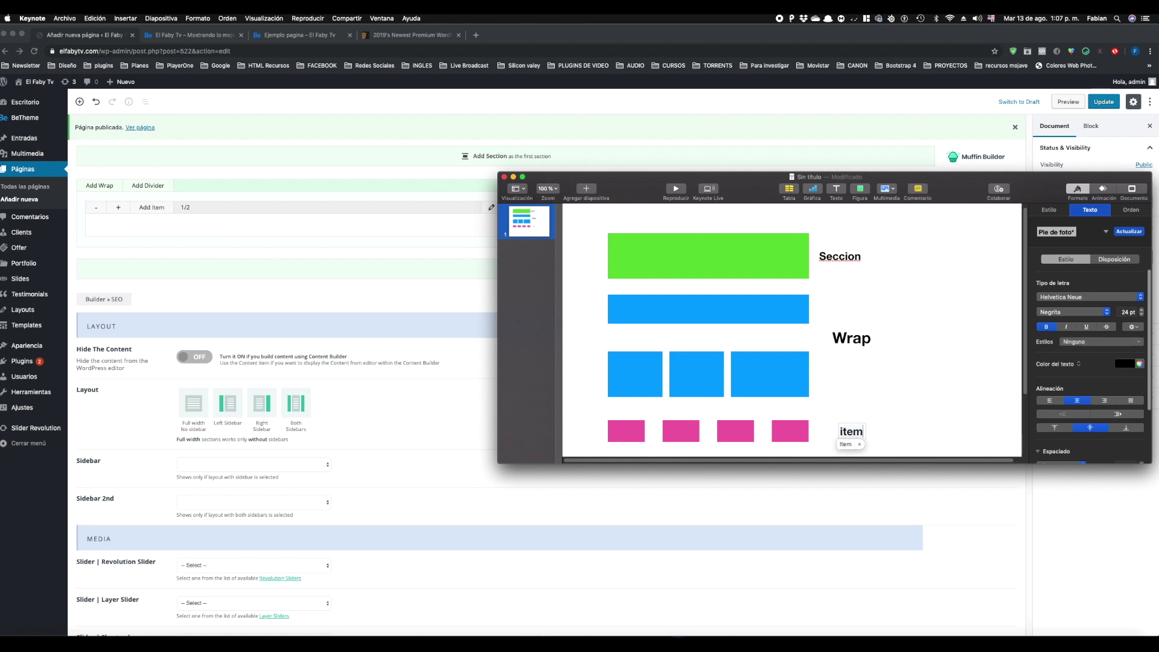
left_click(846, 444)
left_click(953, 302)
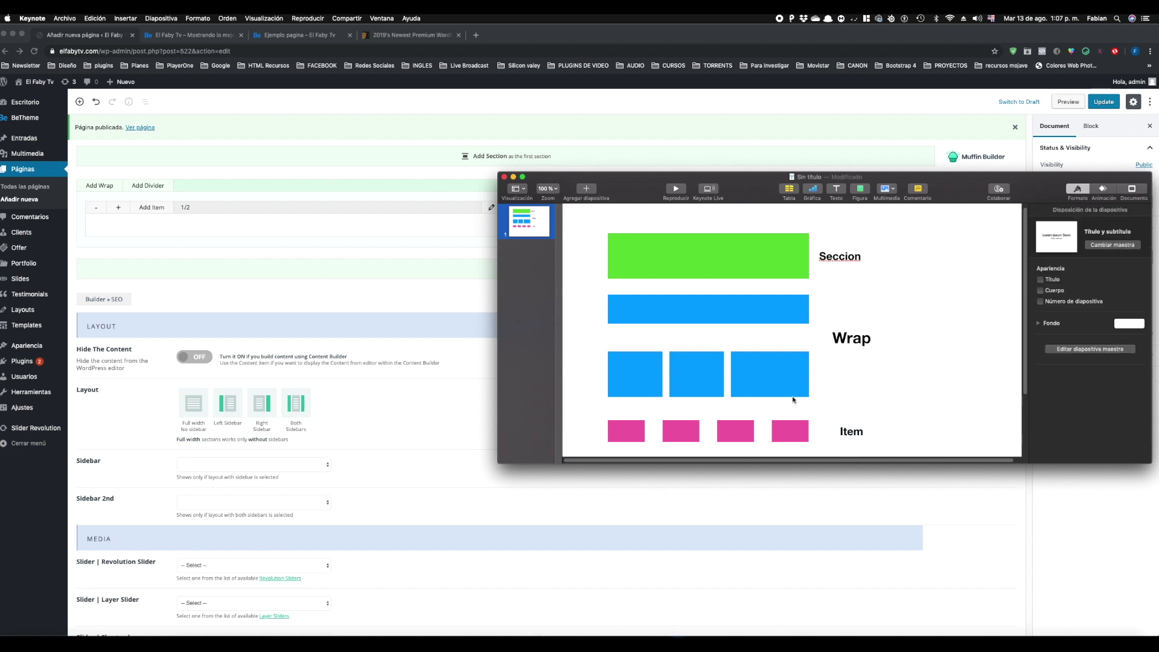
Switch back to Chrome and add a Column item to the first 1/2 wrap.
left_click(332, 225)
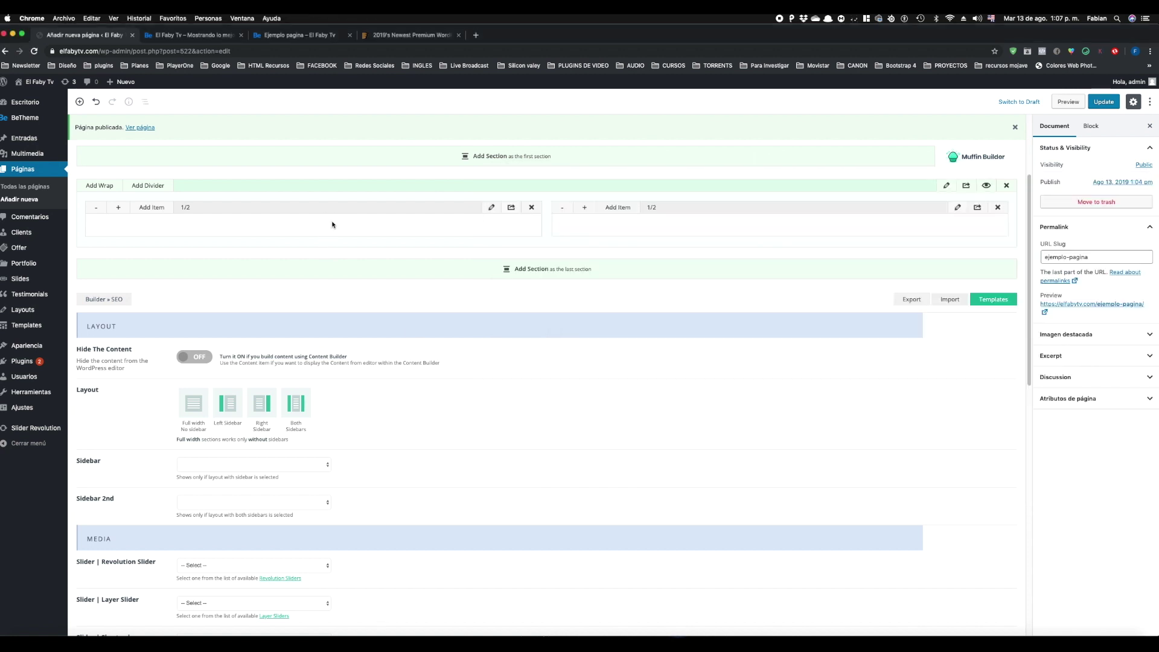
left_click(158, 209)
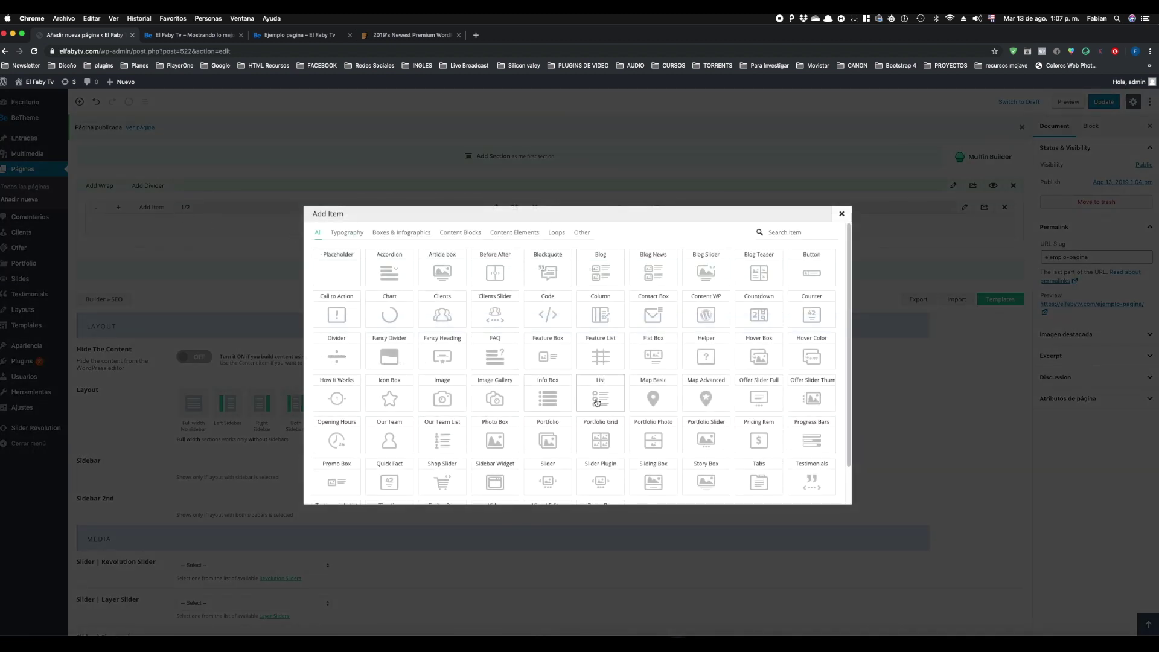
scroll(597, 402, "down", 2)
scroll(506, 362, "up", 2)
left_click(603, 317)
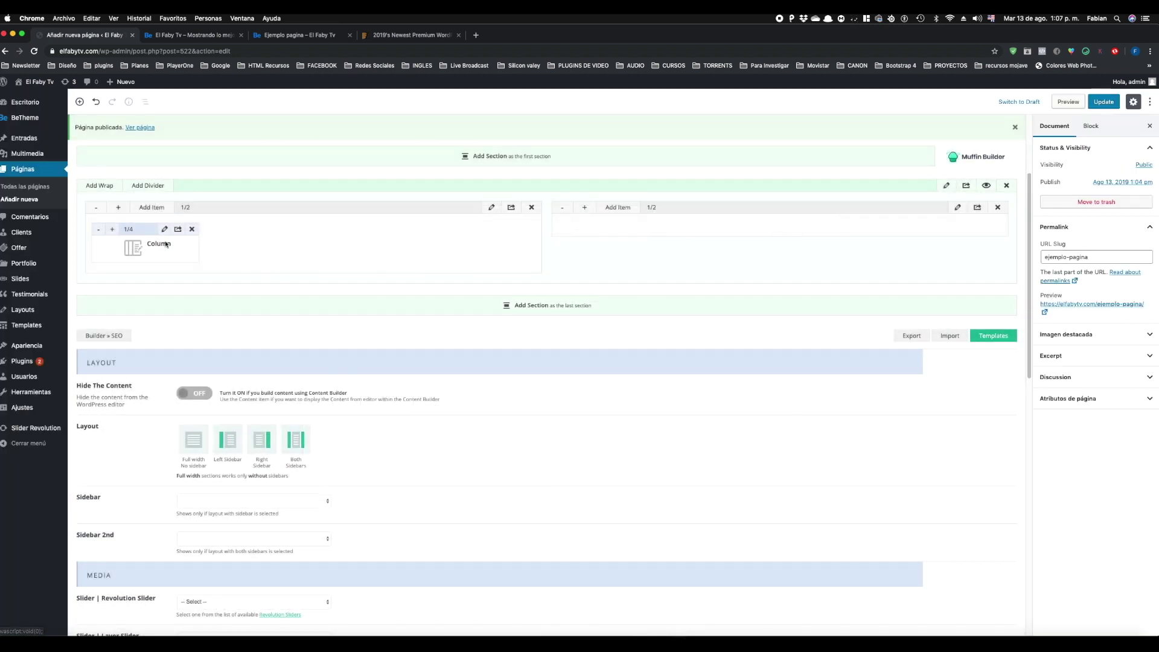
Widen the Column item to 1/1 so it fills its wrap.
left_click(111, 230)
left_click(112, 230)
left_click(111, 230)
left_click(112, 230)
left_click(112, 230)
left_click(112, 230)
left_click(112, 230)
left_click(111, 230)
left_click(111, 230)
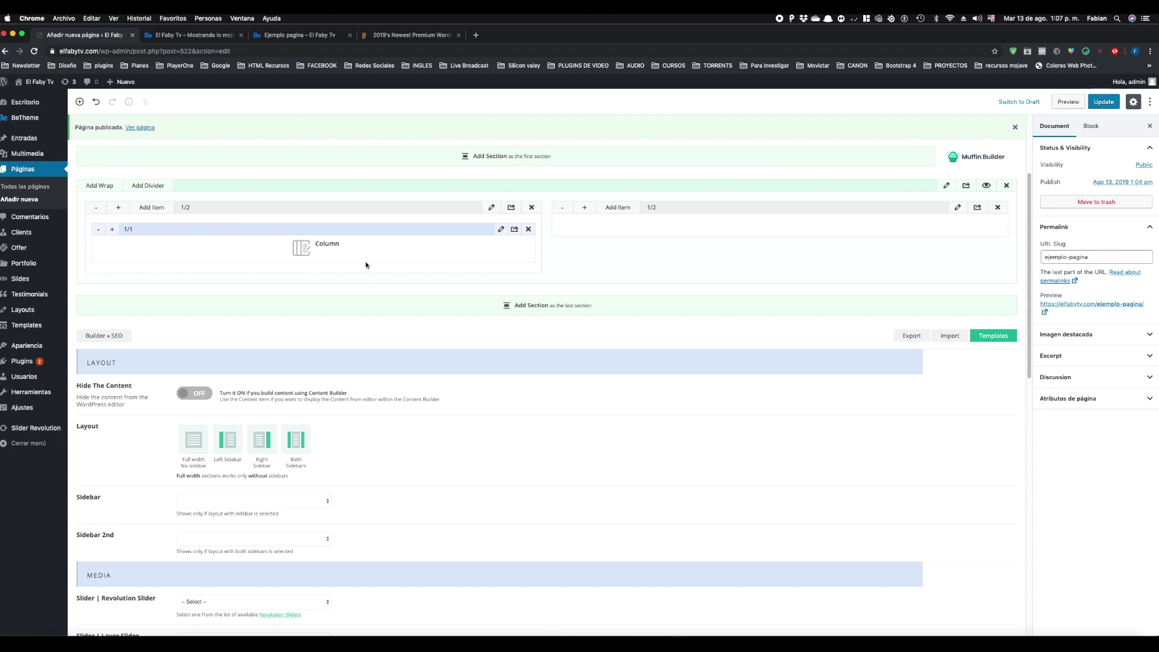
Title the Column item "Hola" and fill its content with "Hola a todos !", a short greeting sentence and Lorem filler text.
left_click(501, 229)
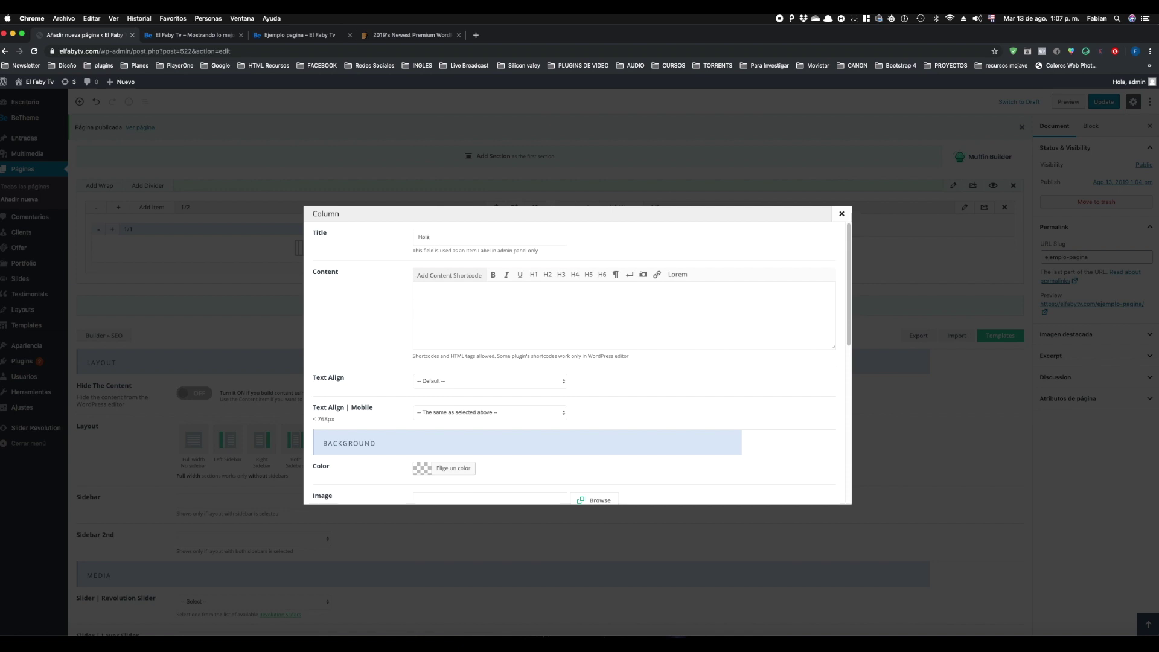
left_click(427, 290)
type("Hola a A")
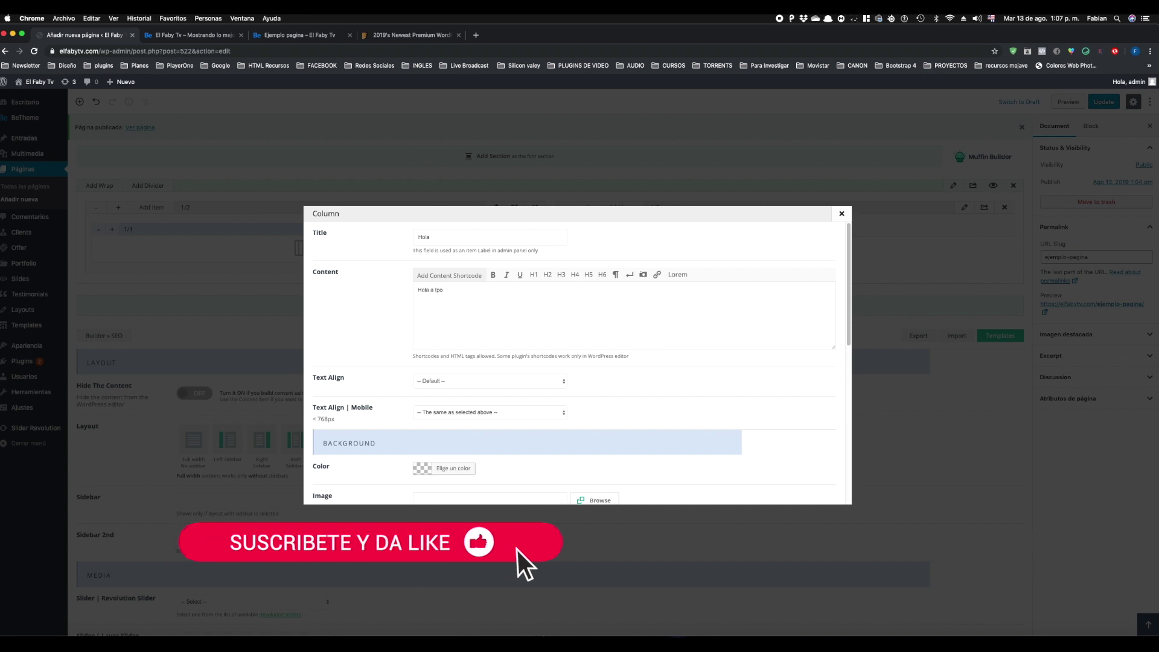
type("odos !")
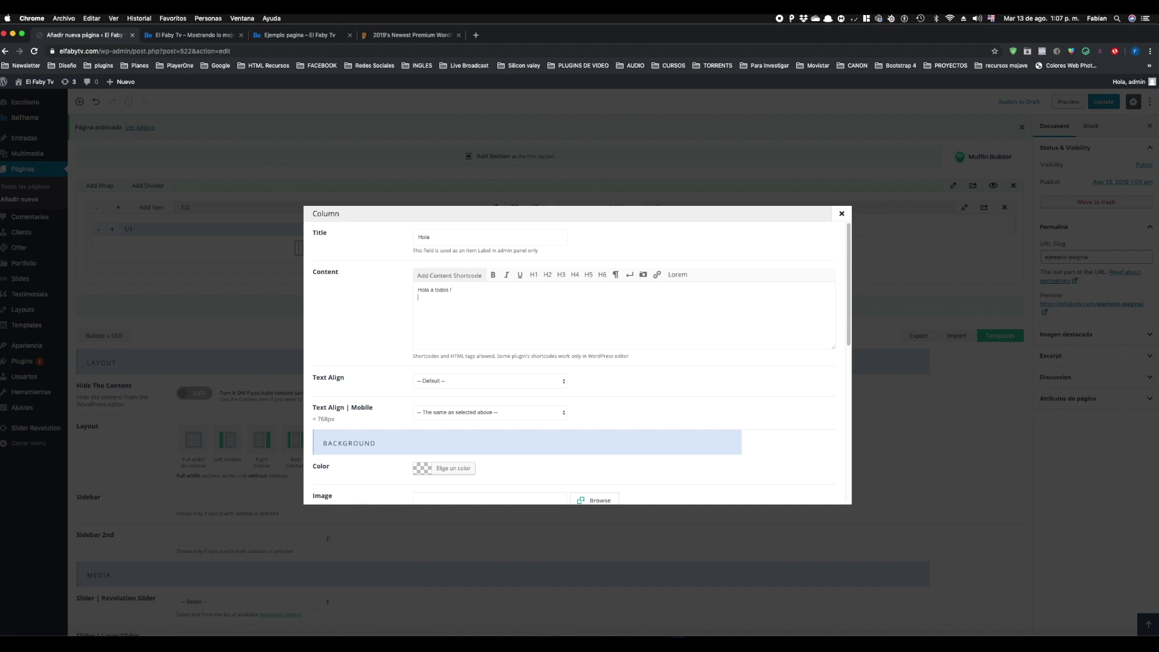
type("n placer saludar")
key("BackSpace")
key("BackSpace")
left_click(678, 275)
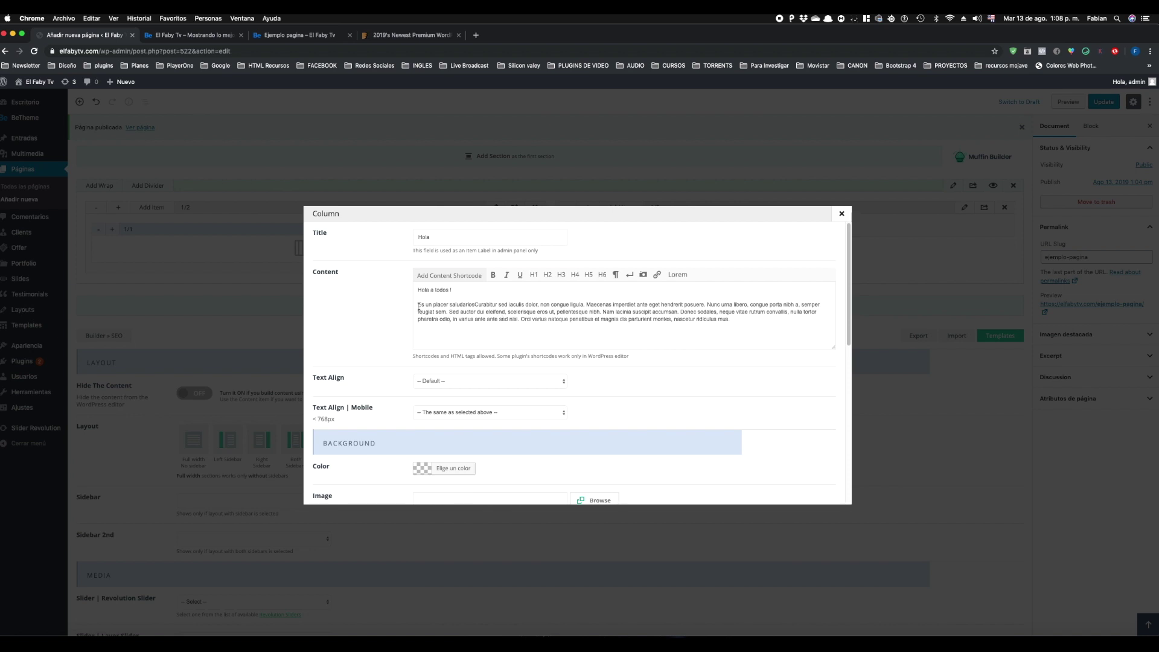
Format the "Hola a todos !" line in the column content as an H1 heading.
left_click_drag(556, 295, 737, 318)
left_click(733, 319)
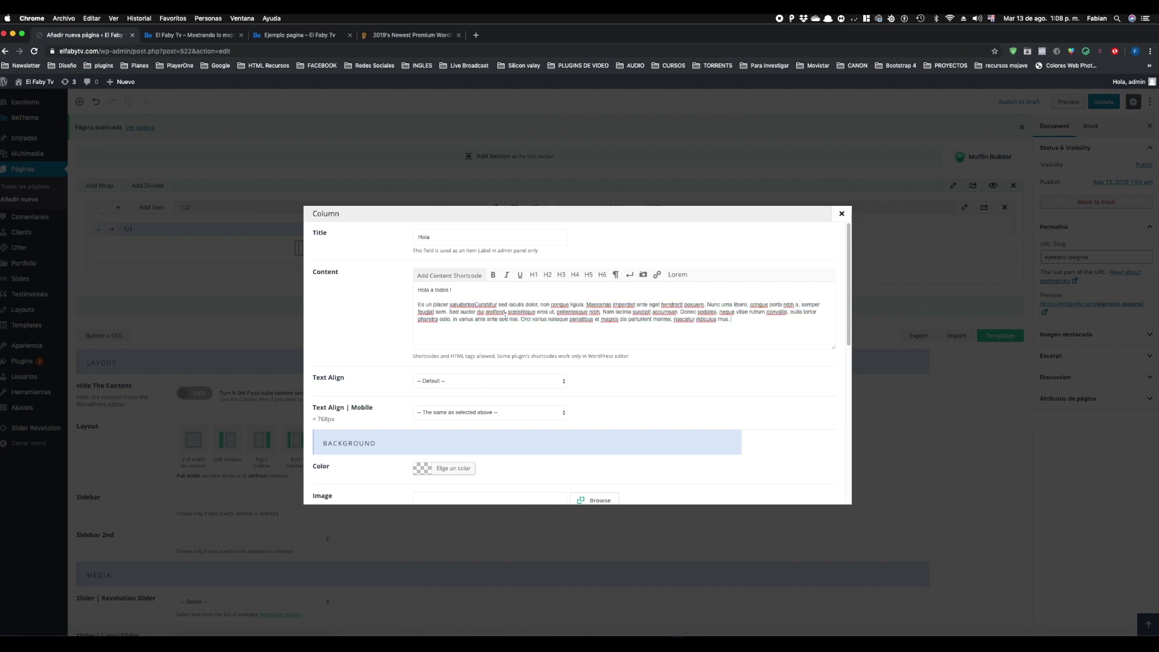
left_click_drag(451, 290, 414, 299)
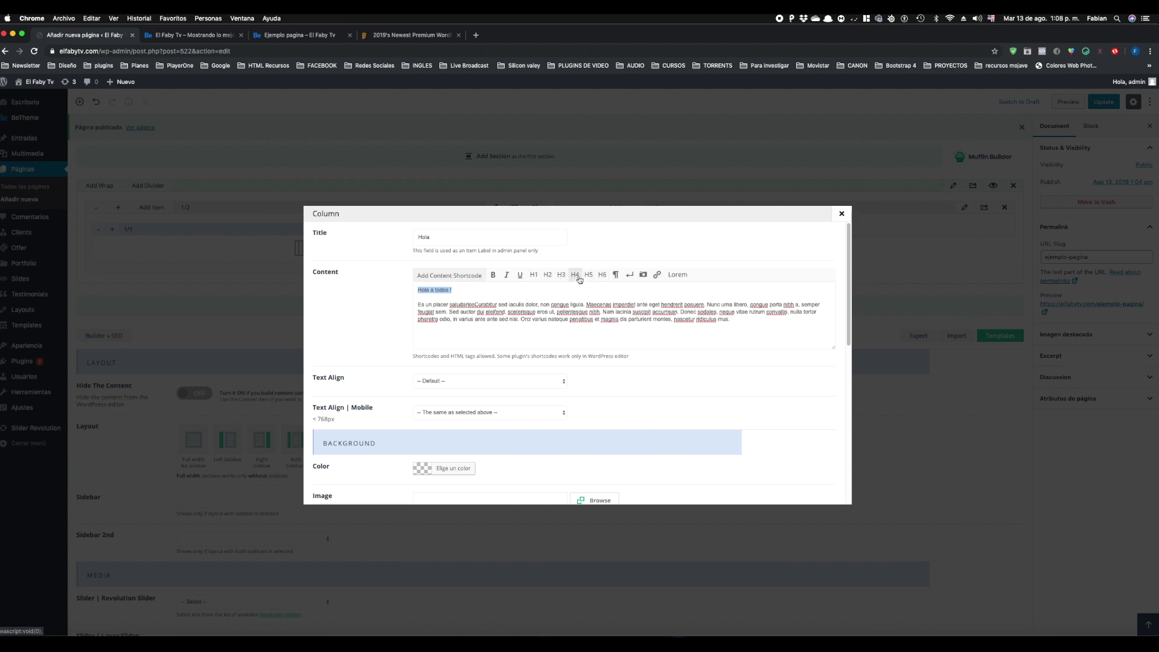
left_click(535, 276)
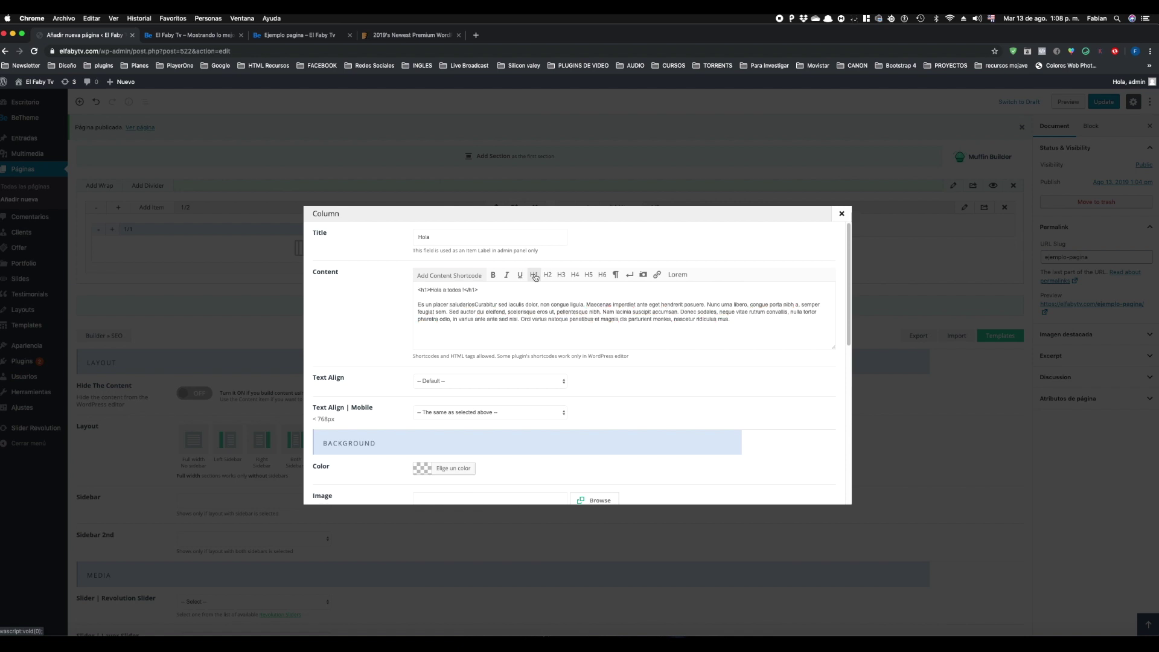
Review the Column item's alignment, background, layout and advanced options and save its changes.
scroll(708, 401, "down", 10)
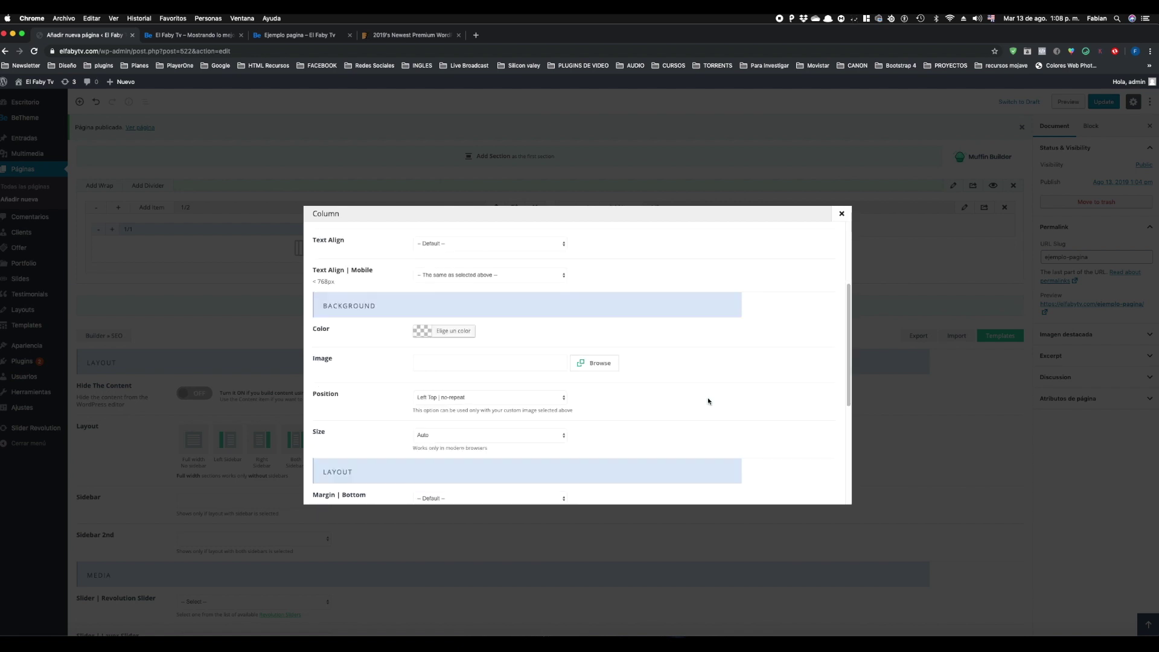
scroll(388, 284, "up", 5)
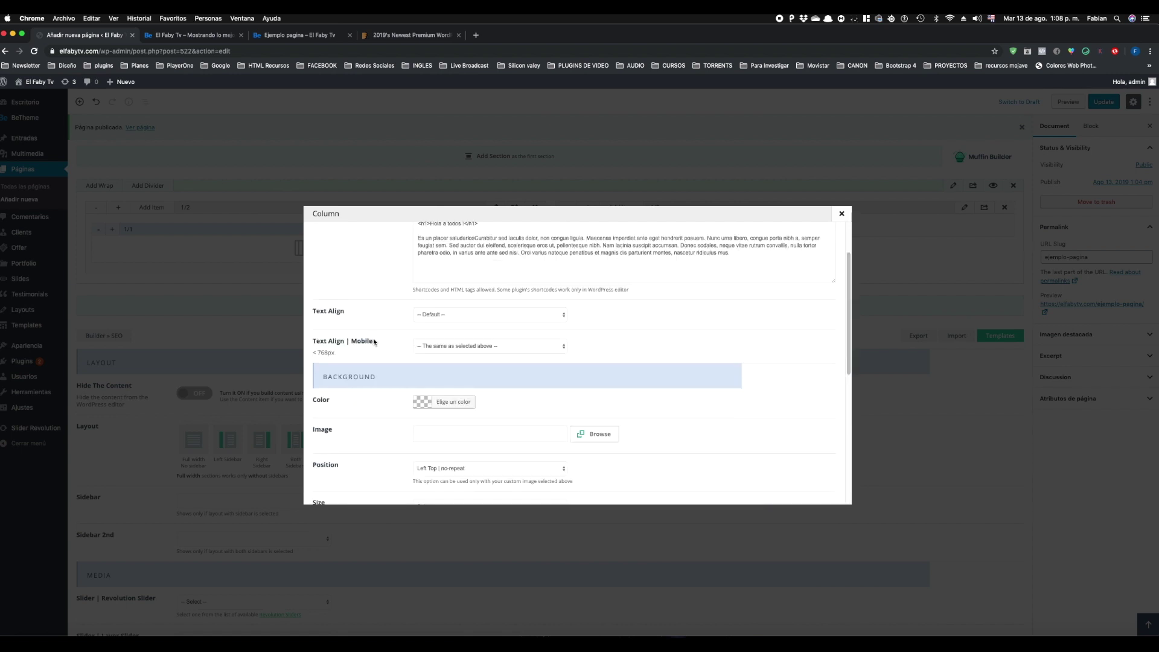
scroll(409, 416, "down", 4)
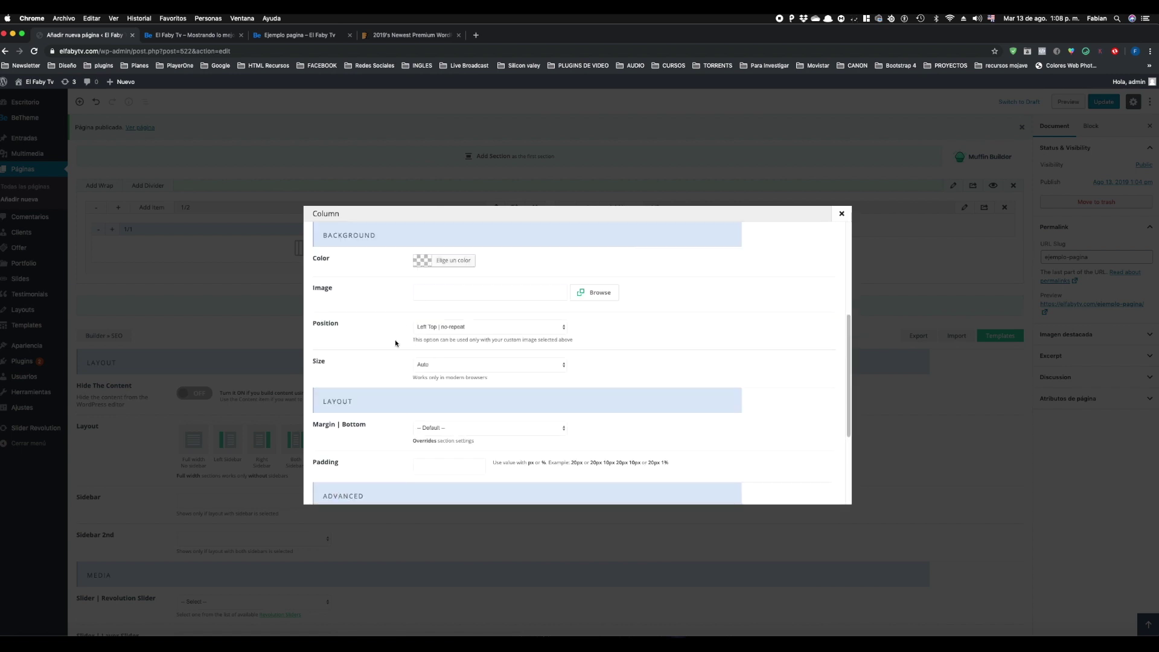
scroll(399, 416, "down", 4)
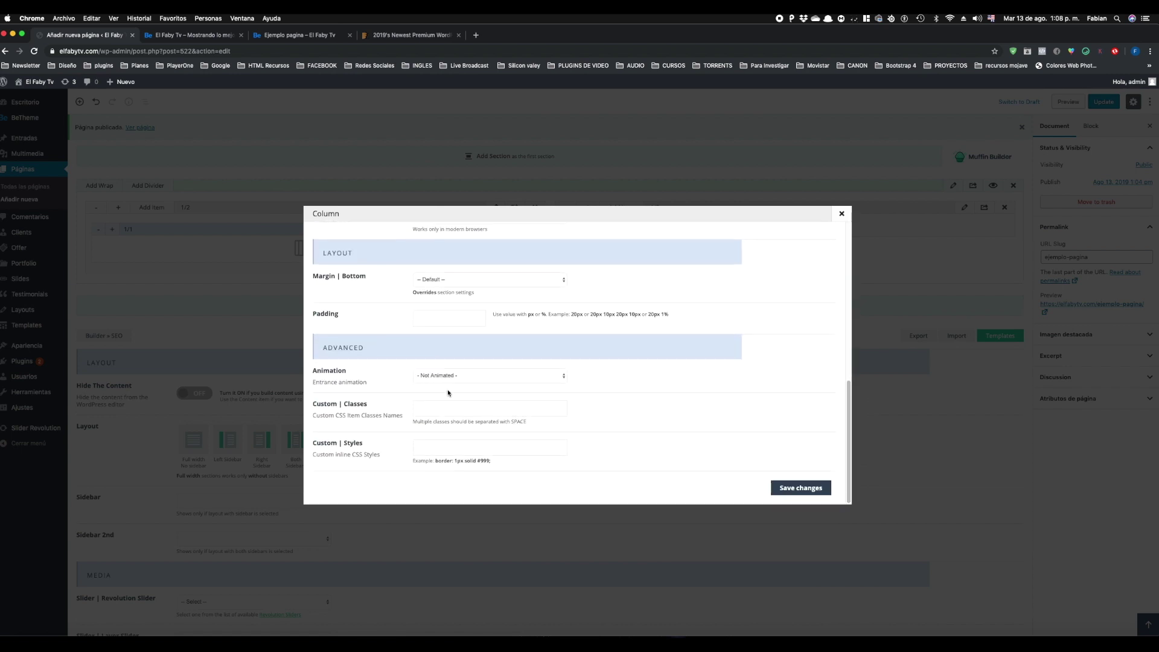
left_click(801, 488)
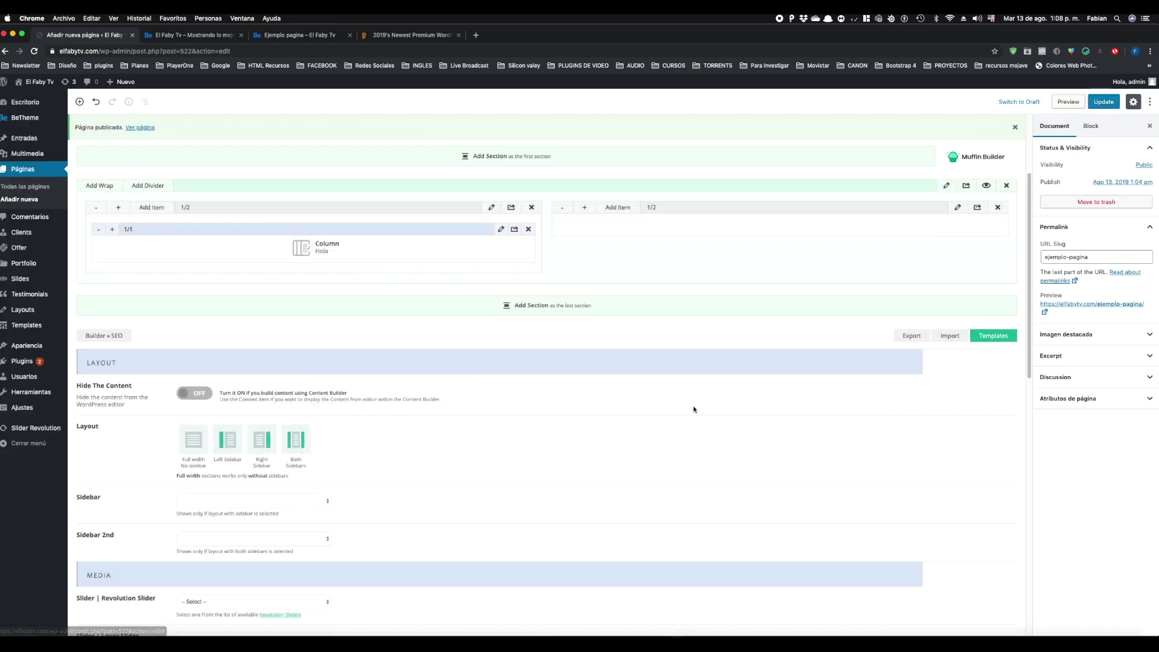
Add an Image item to the second 1/2 wrap and widen it to 1/1.
left_click(619, 209)
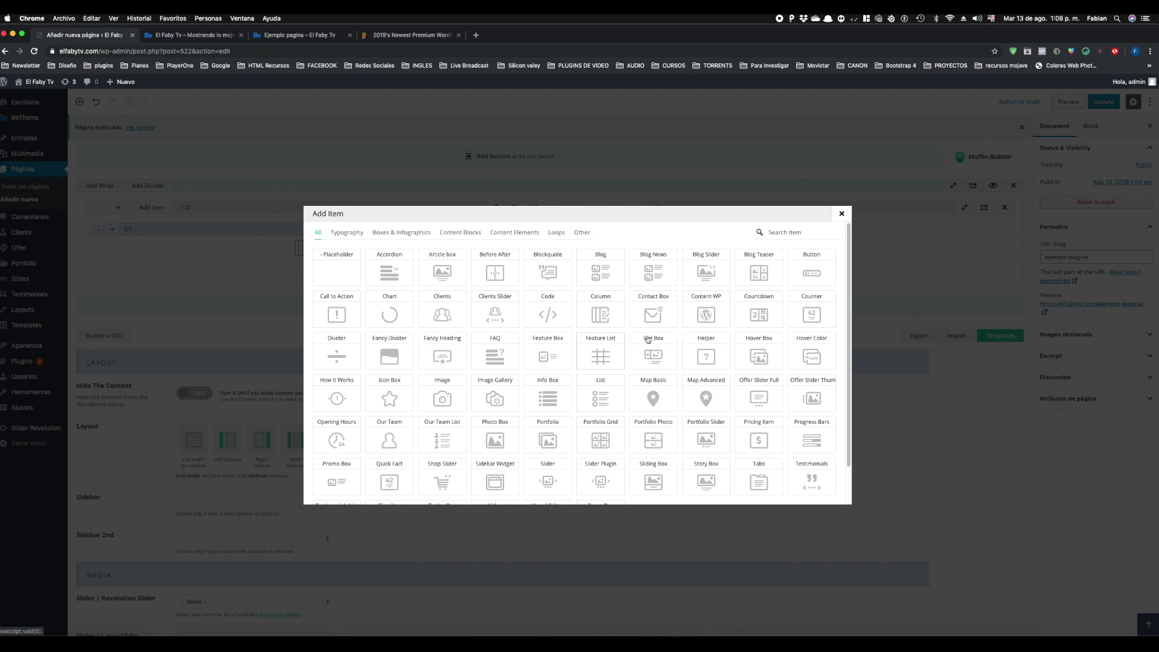
scroll(503, 445, "down", 2)
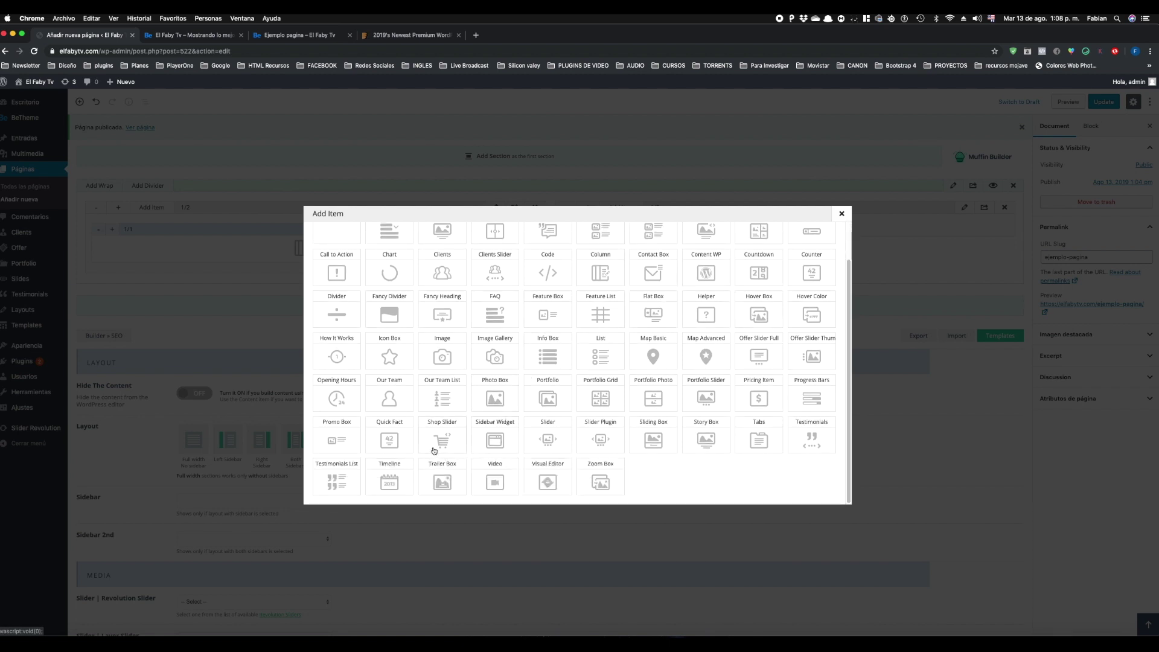
left_click(454, 352)
left_click(584, 230)
left_click(584, 230)
left_click(582, 230)
left_click(582, 230)
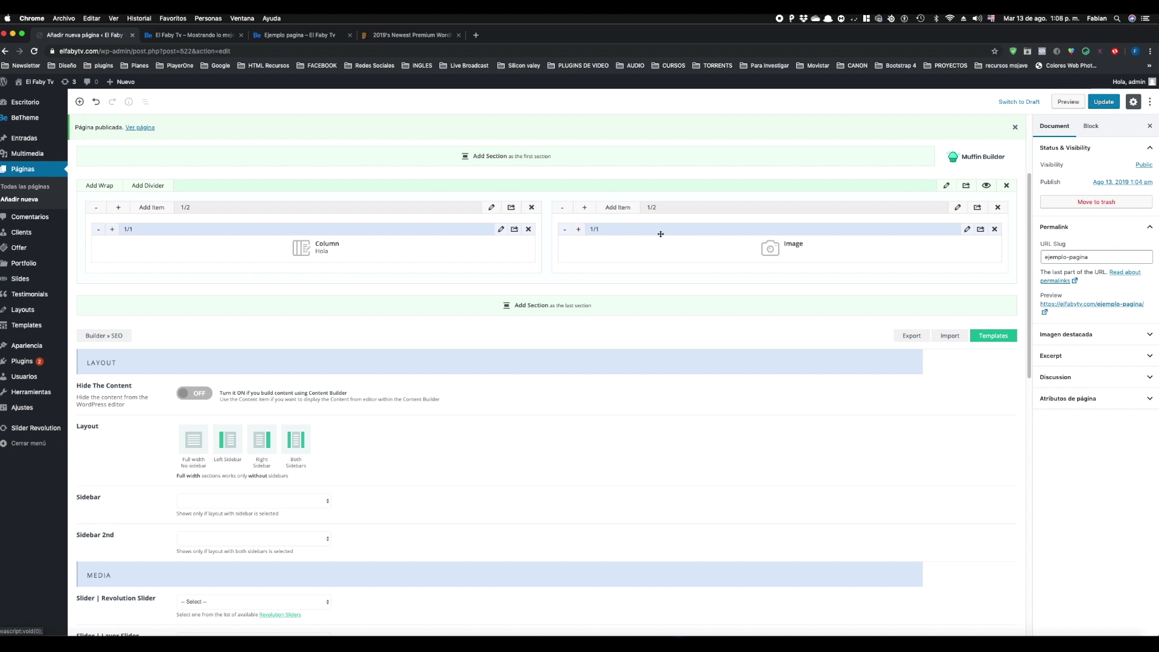
Set the Image item's picture to works-4-1.jpg from the media library, keep its size at Full size, and save the item's changes.
left_click(968, 229)
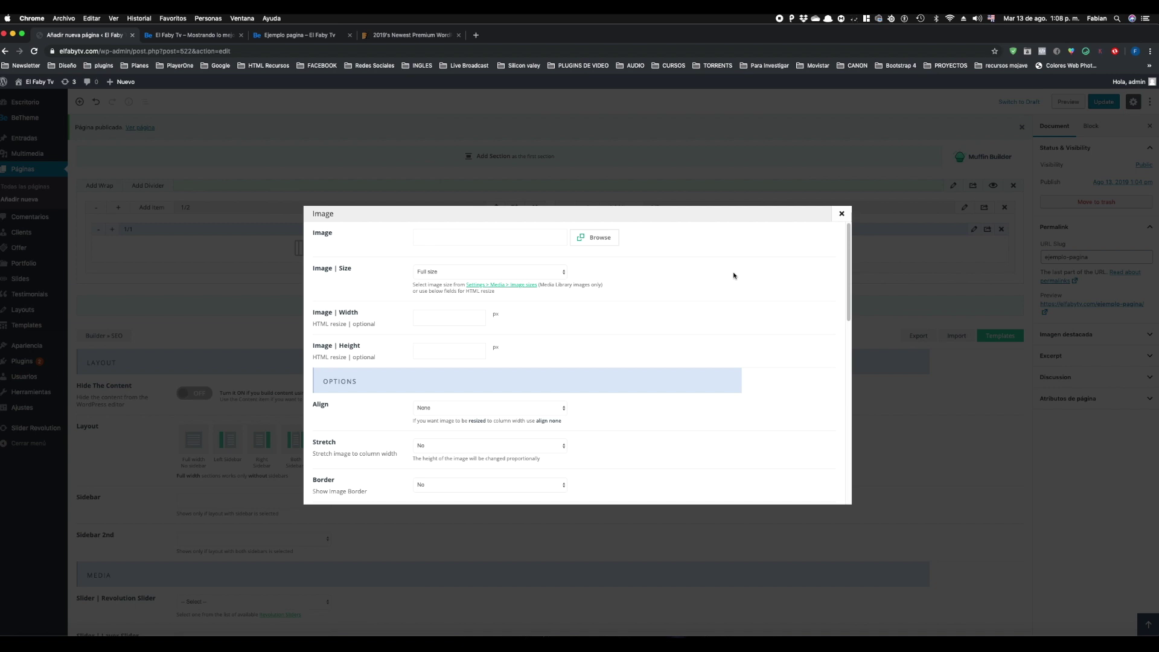
left_click(442, 273)
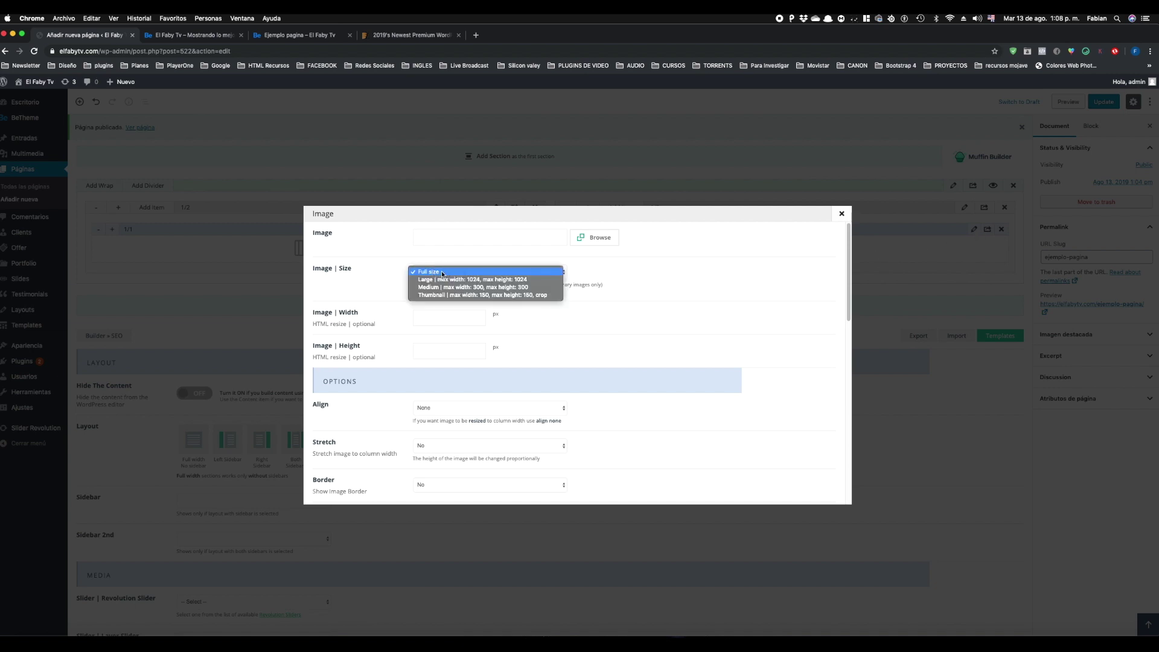
left_click(459, 247)
left_click(593, 240)
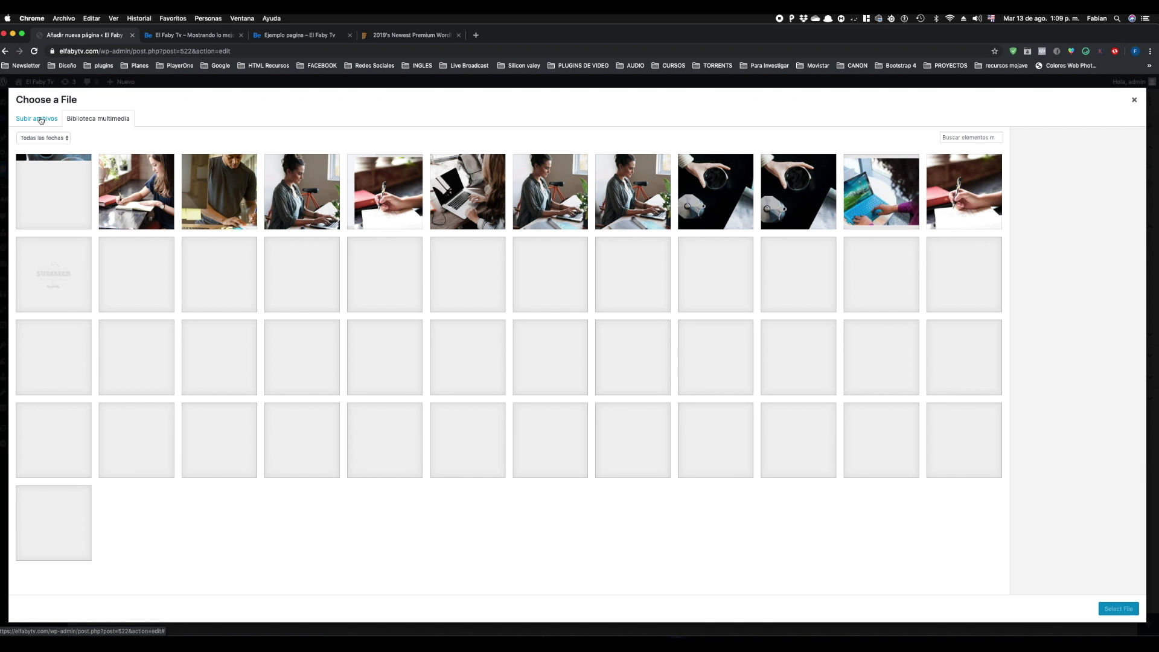
left_click(41, 121)
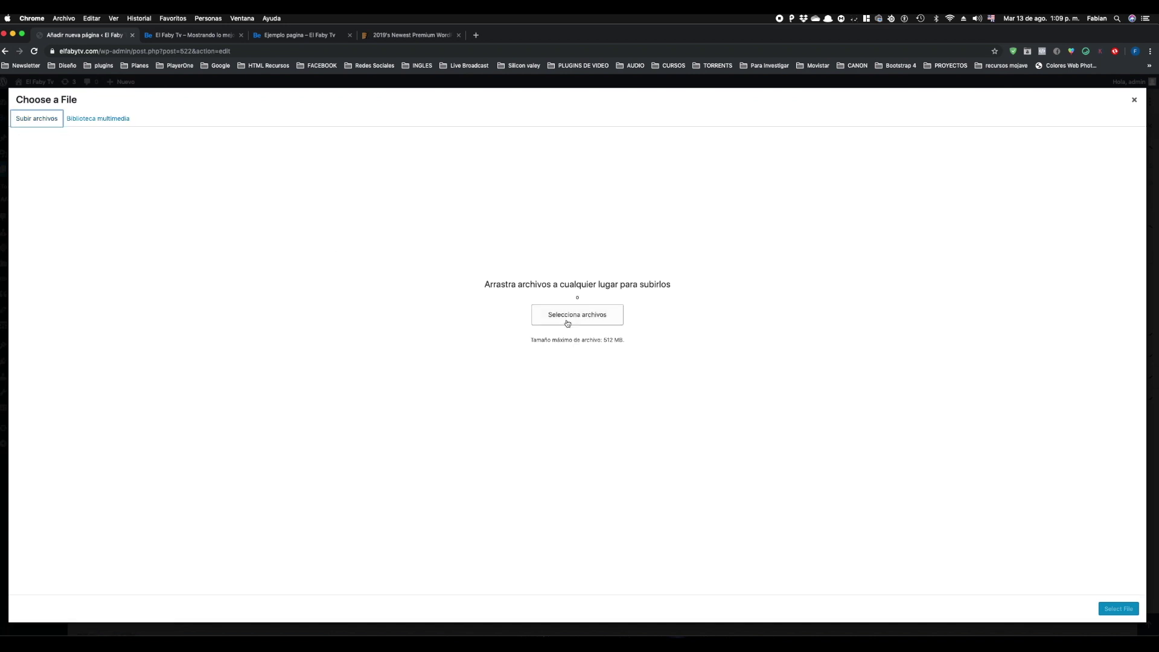
left_click(104, 121)
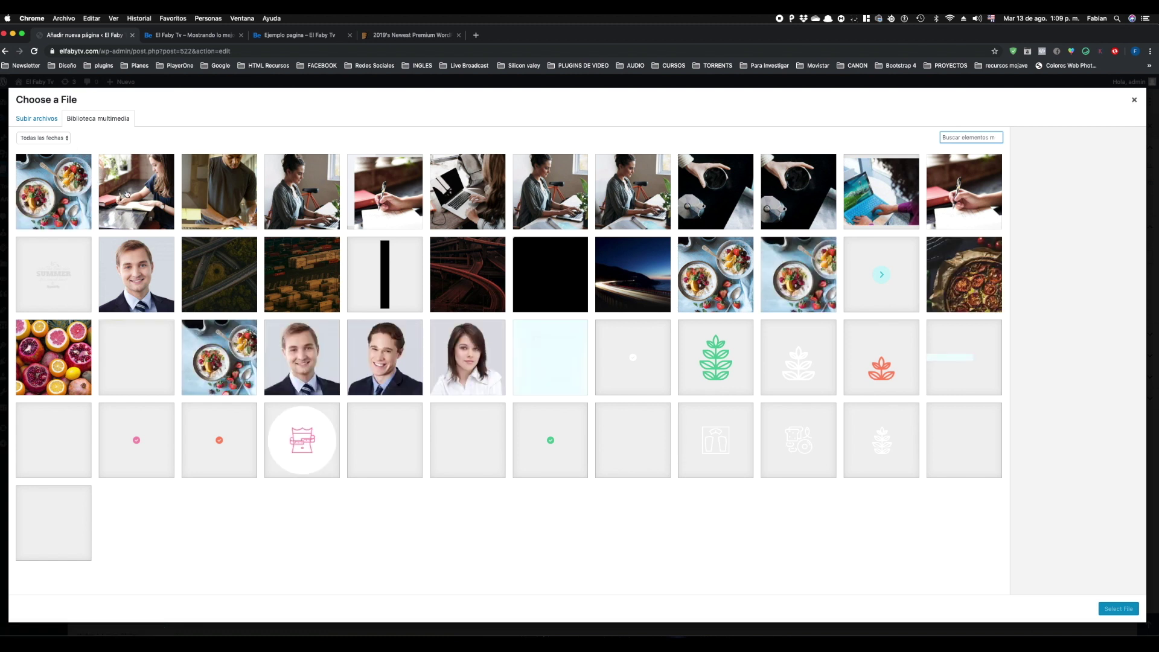
left_click(127, 194)
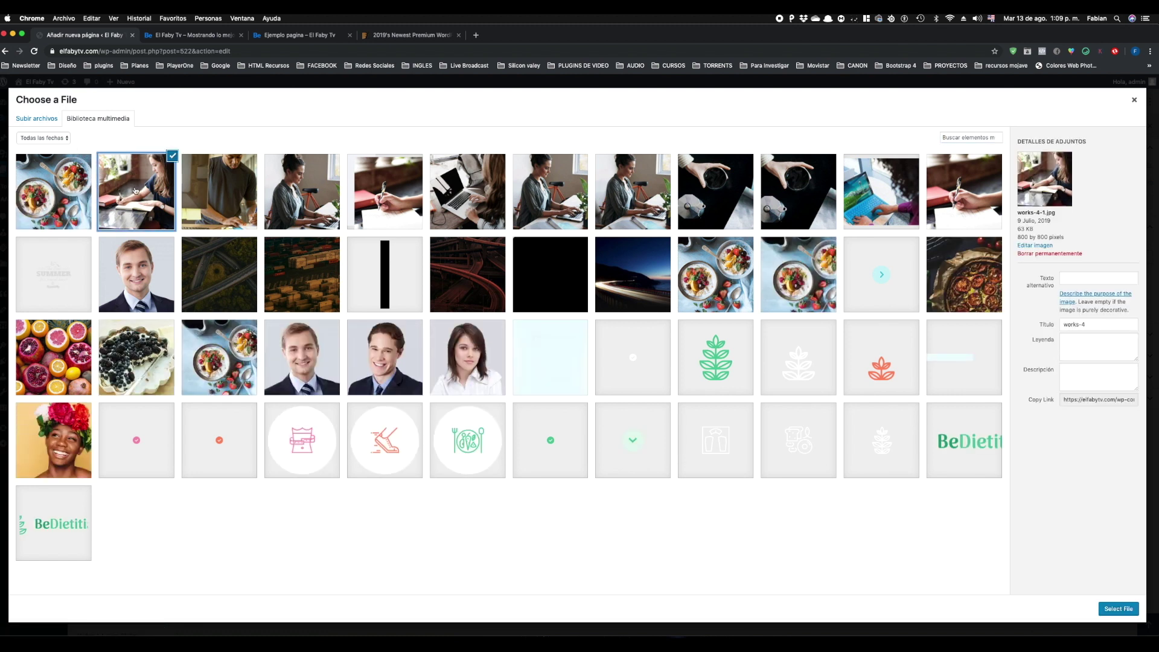
left_click(1127, 609)
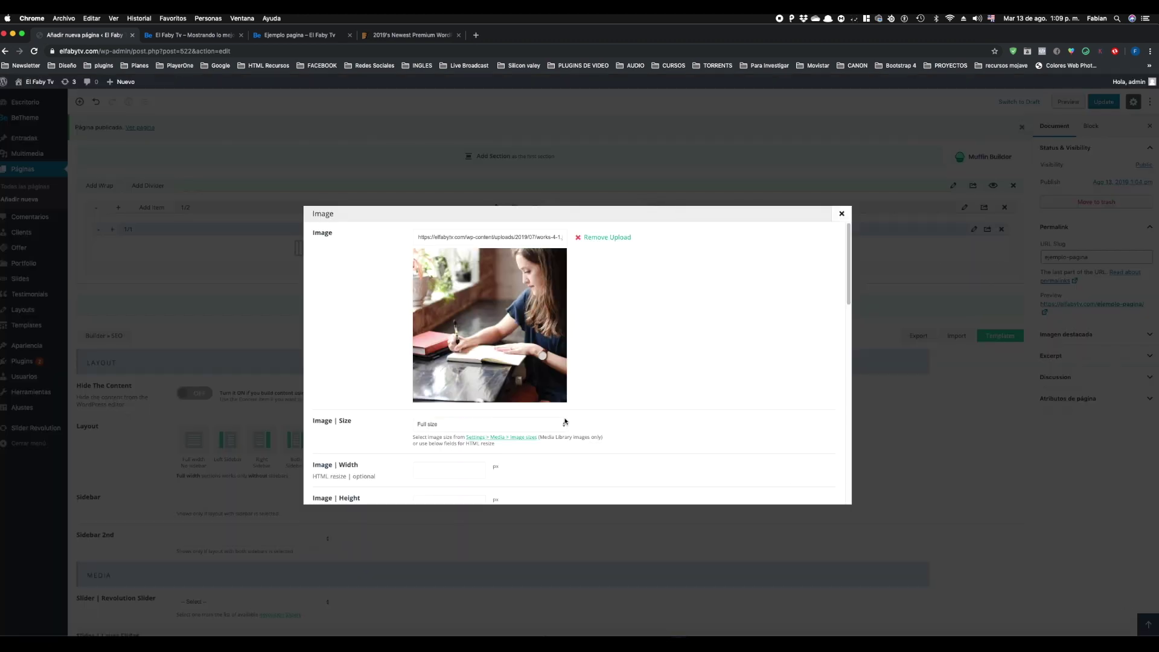
scroll(737, 411, "down", 10)
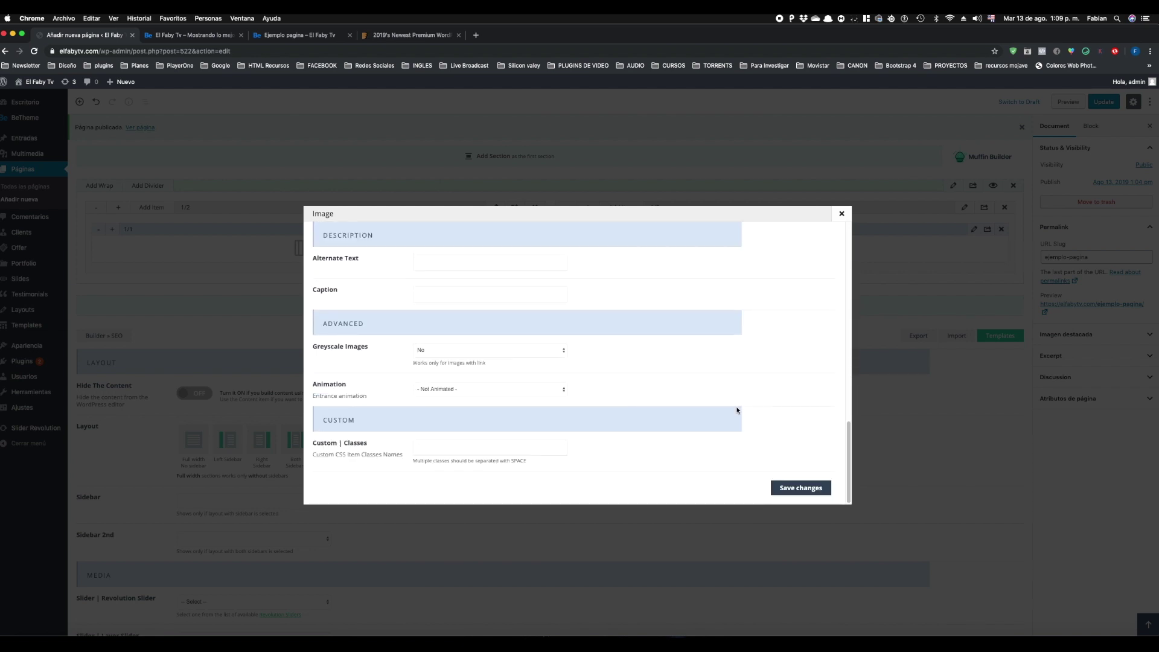
left_click(801, 488)
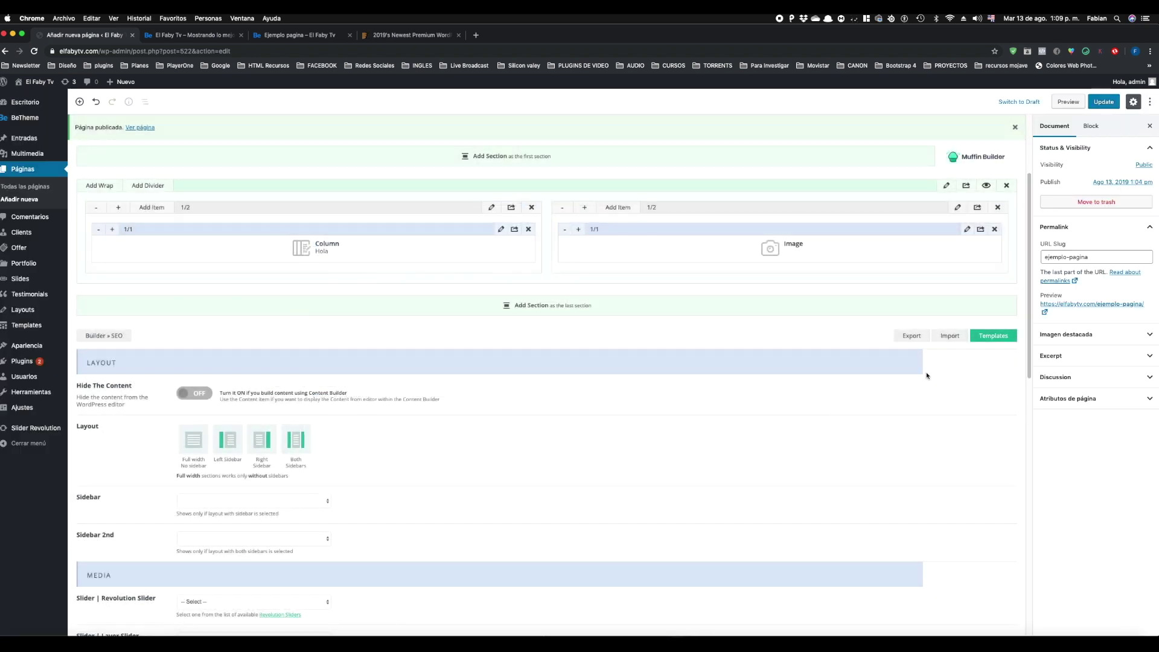
Update the page, place the Ejemplo pagina browser tab beside the editor's, and reload the live page to check the text and image.
left_click(1104, 102)
left_click(189, 39)
left_click_drag(275, 37, 192, 42)
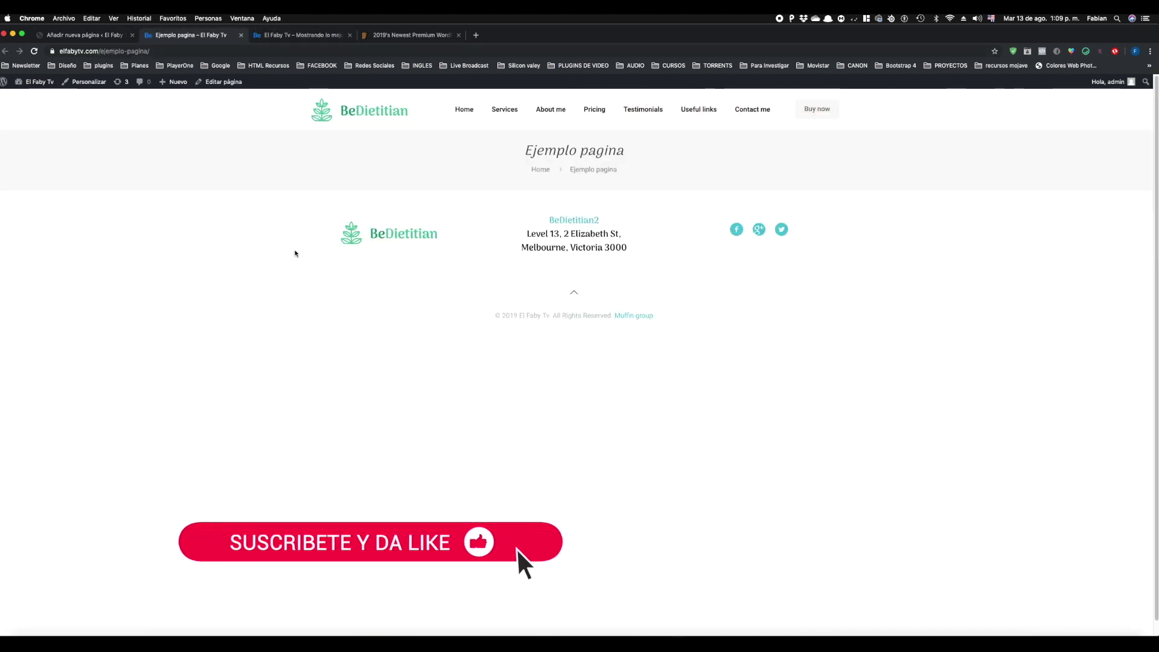
left_click(34, 50)
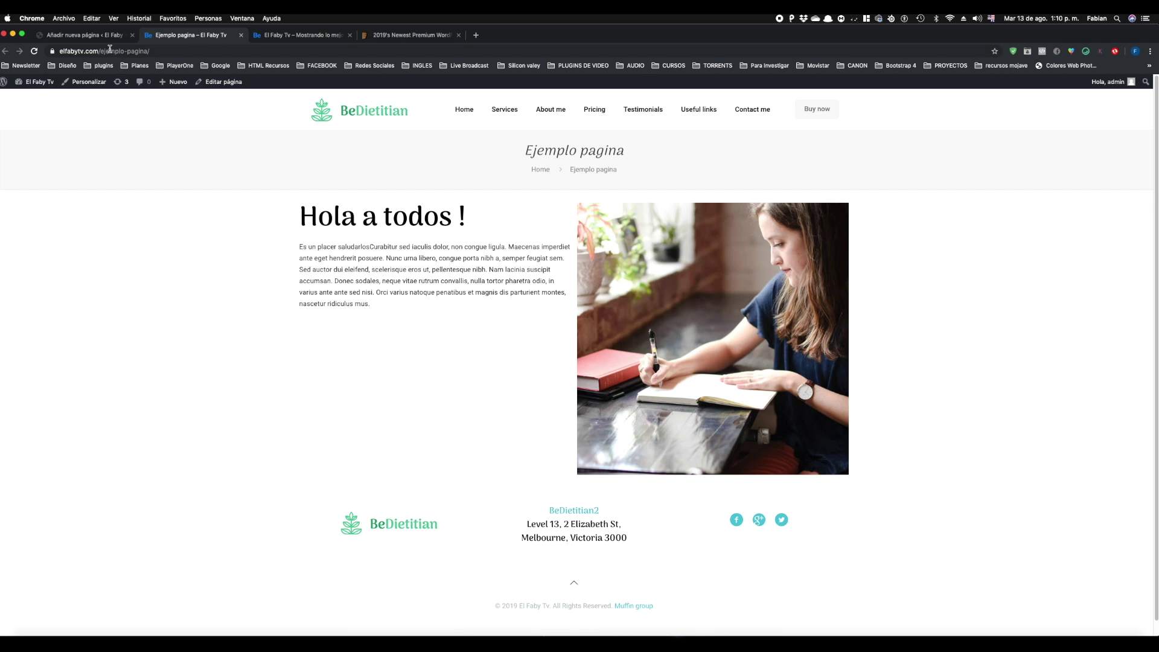
Swap the two 1/2 wraps so the image wrap comes before the text wrap, update the page and reload its live view.
left_click(95, 34)
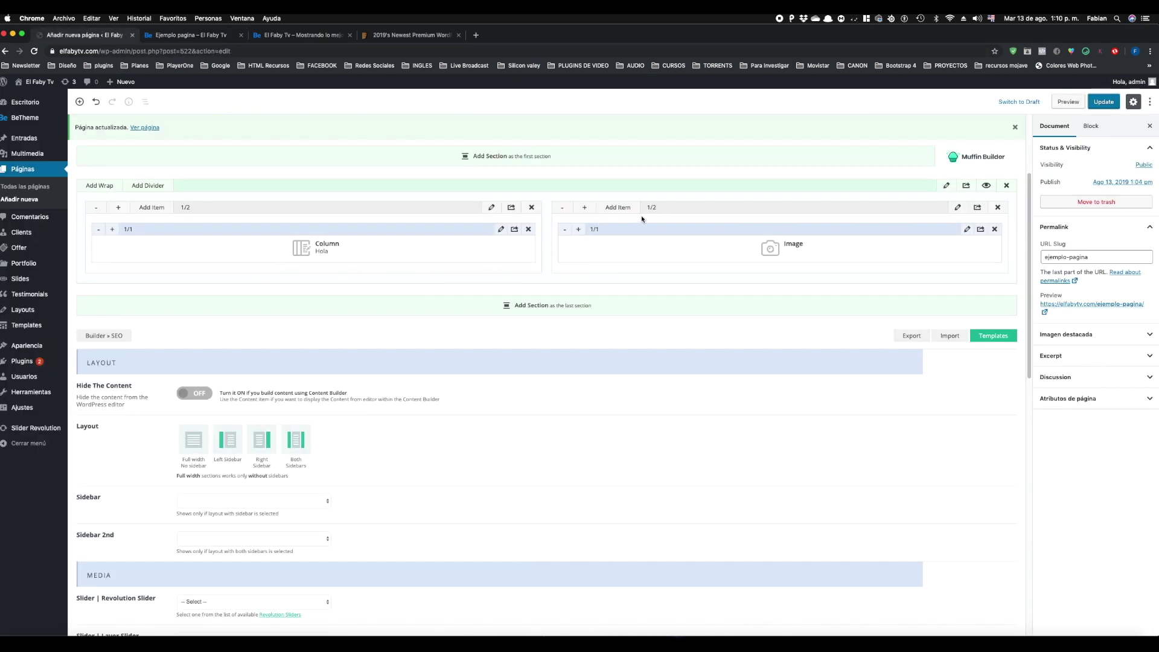
left_click_drag(663, 207, 134, 208)
left_click(1117, 102)
left_click(177, 36)
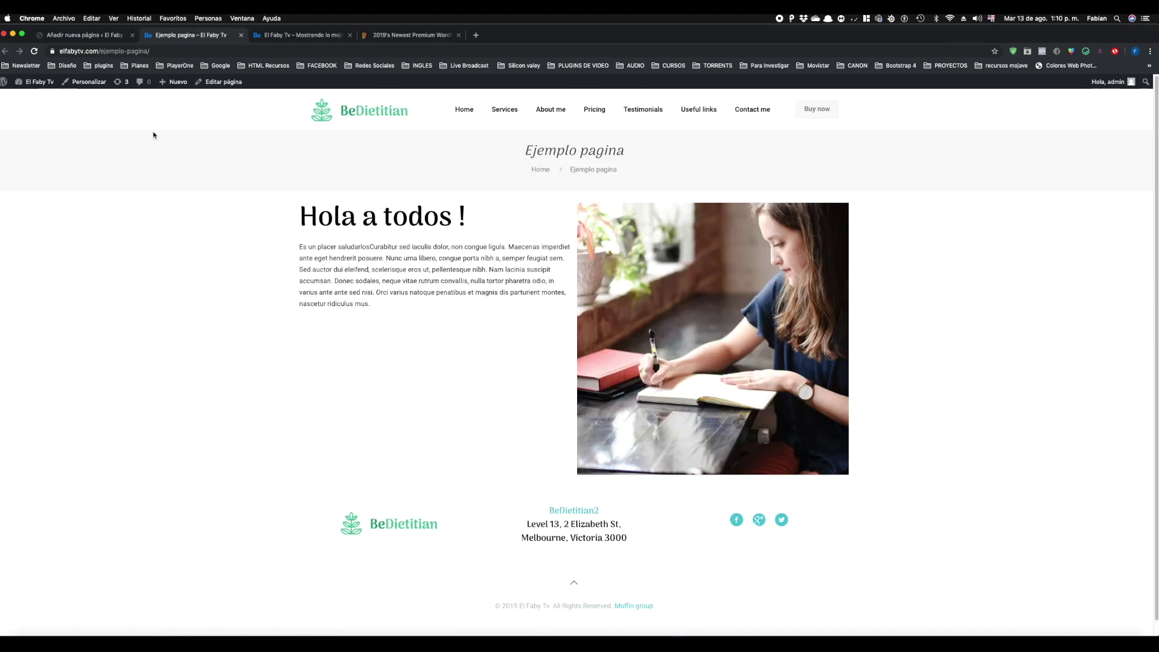
left_click(34, 51)
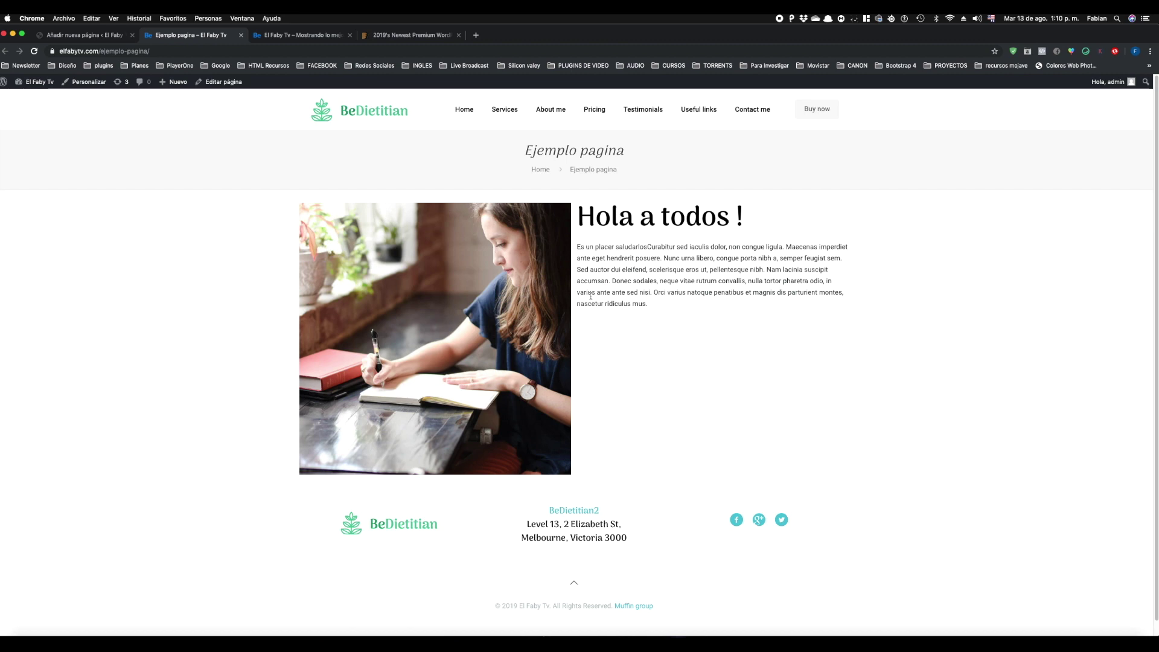
Look over the live demo homepage and open the Home 1 page for editing from the site's list of pages.
left_click(279, 36)
scroll(443, 444, "up", 15)
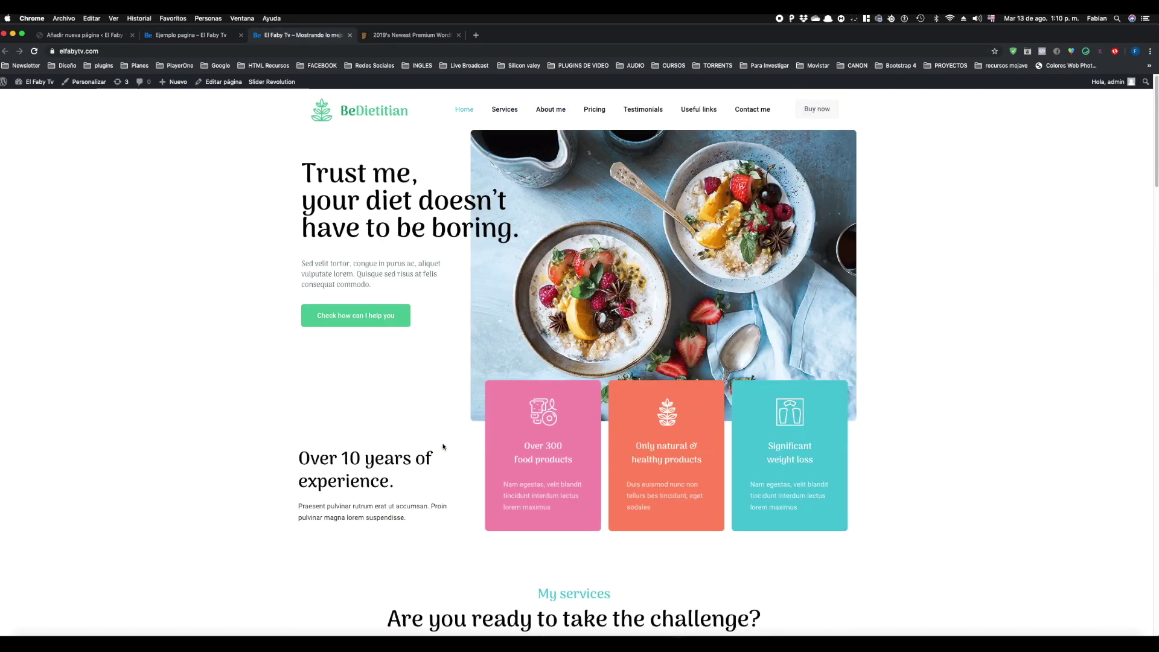
scroll(347, 445, "down", 5)
left_click(177, 37)
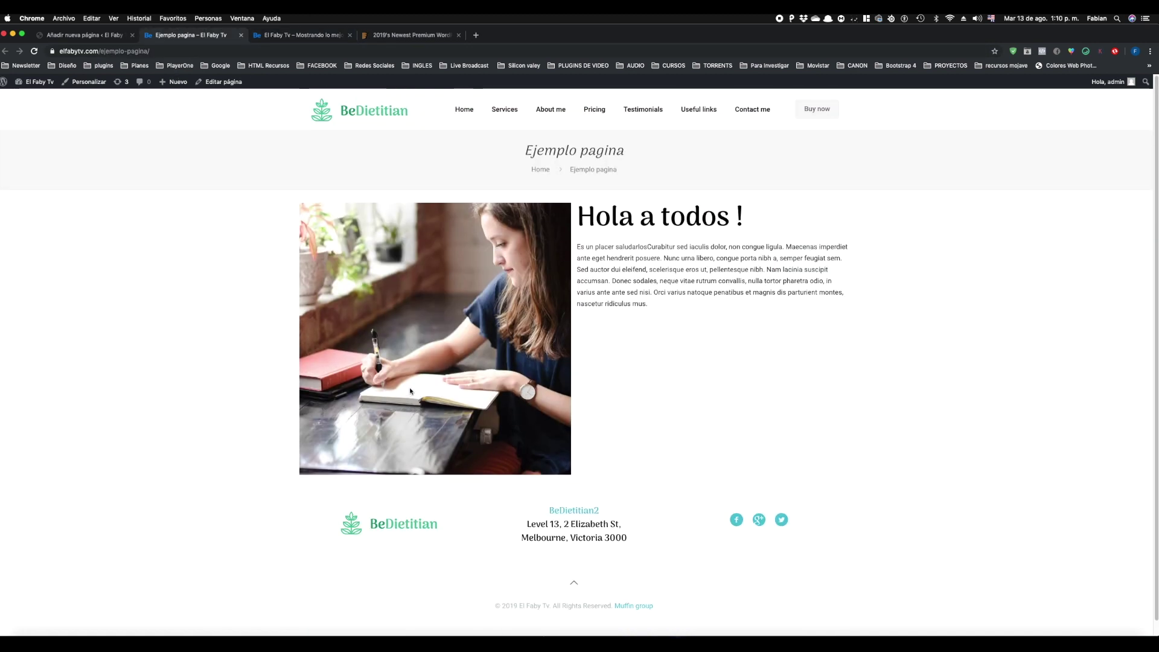
left_click(105, 36)
left_click(17, 171)
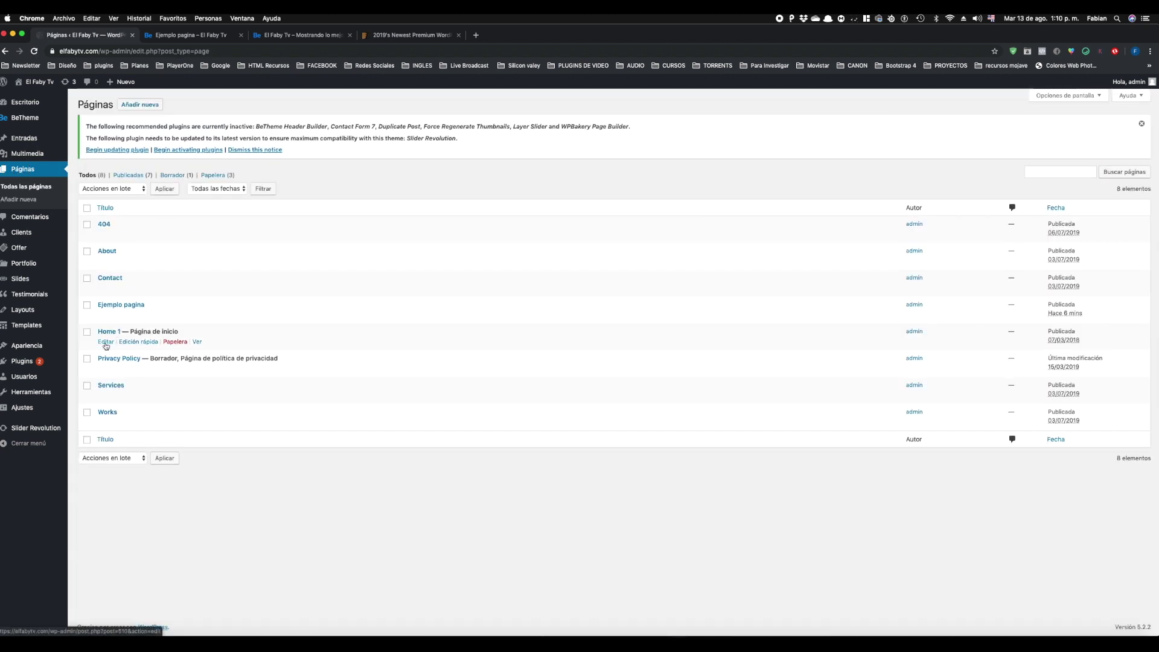
left_click(106, 342)
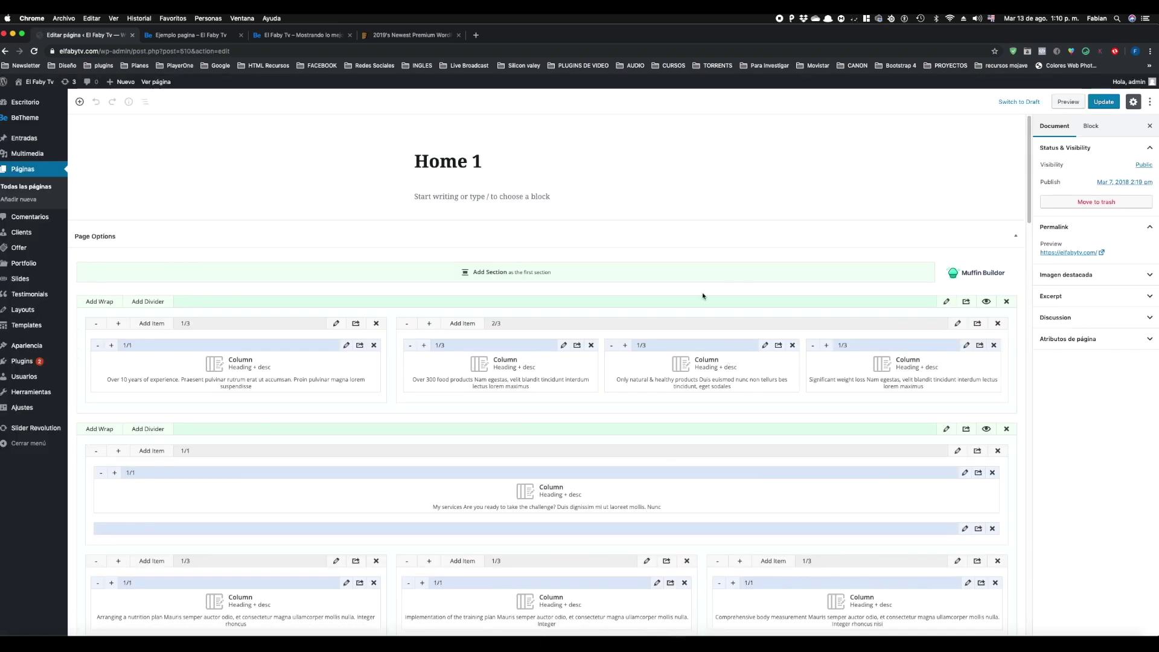
Compare Home 1's Muffin Builder sections and wraps with the live homepage, placing the homepage's browser tab beside the editor's.
scroll(615, 496, "down", 5)
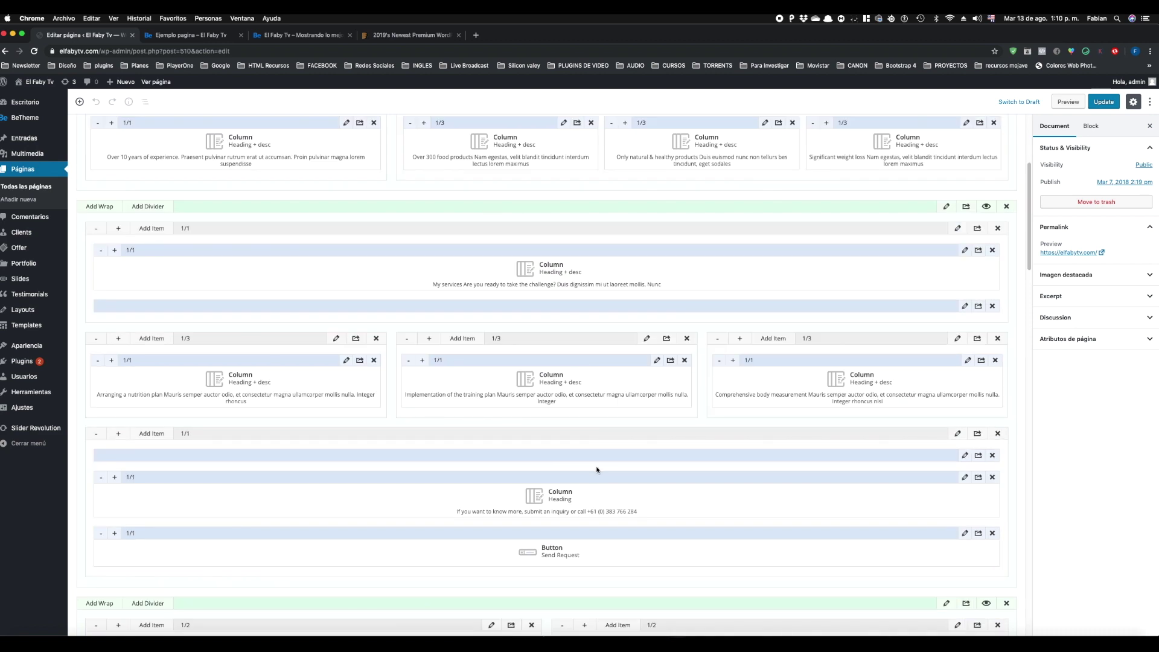
scroll(601, 471, "down", 3)
scroll(597, 470, "up", 8)
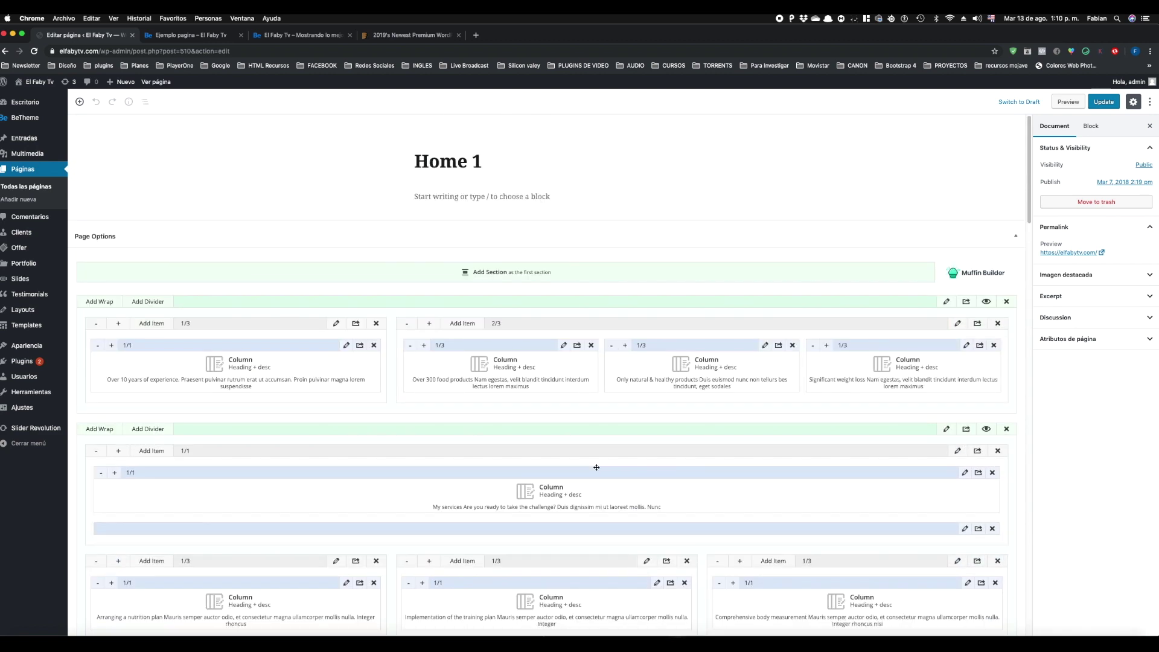
left_click(187, 35)
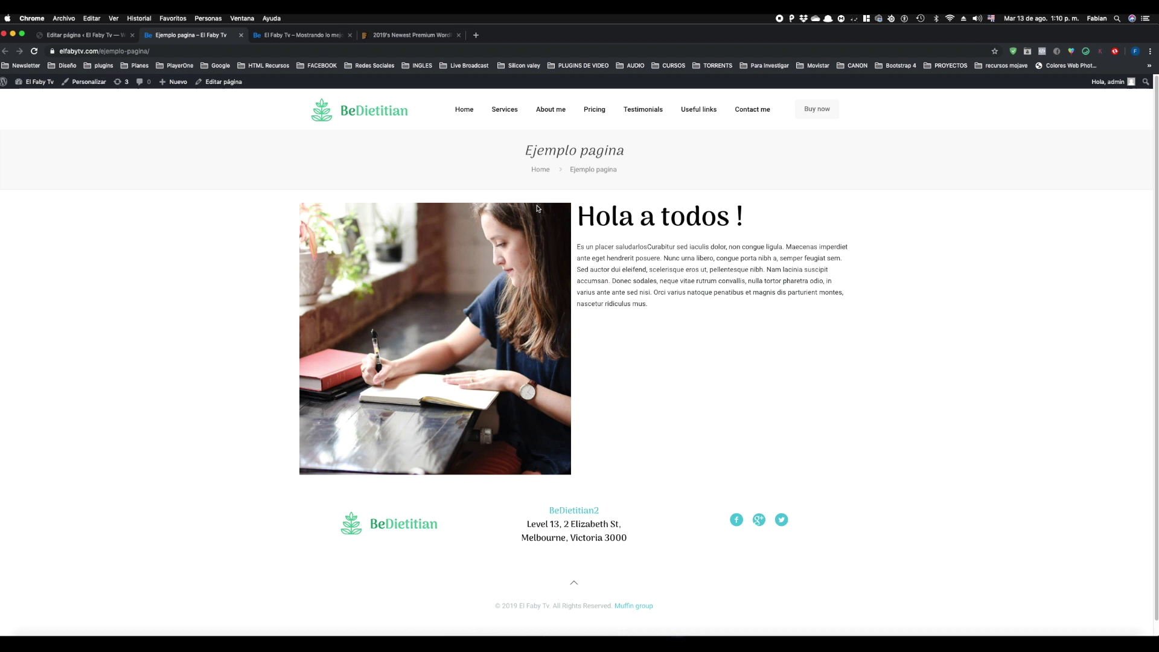
left_click_drag(279, 35, 199, 28)
left_click_drag(279, 37, 193, 35)
scroll(396, 276, "up", 3)
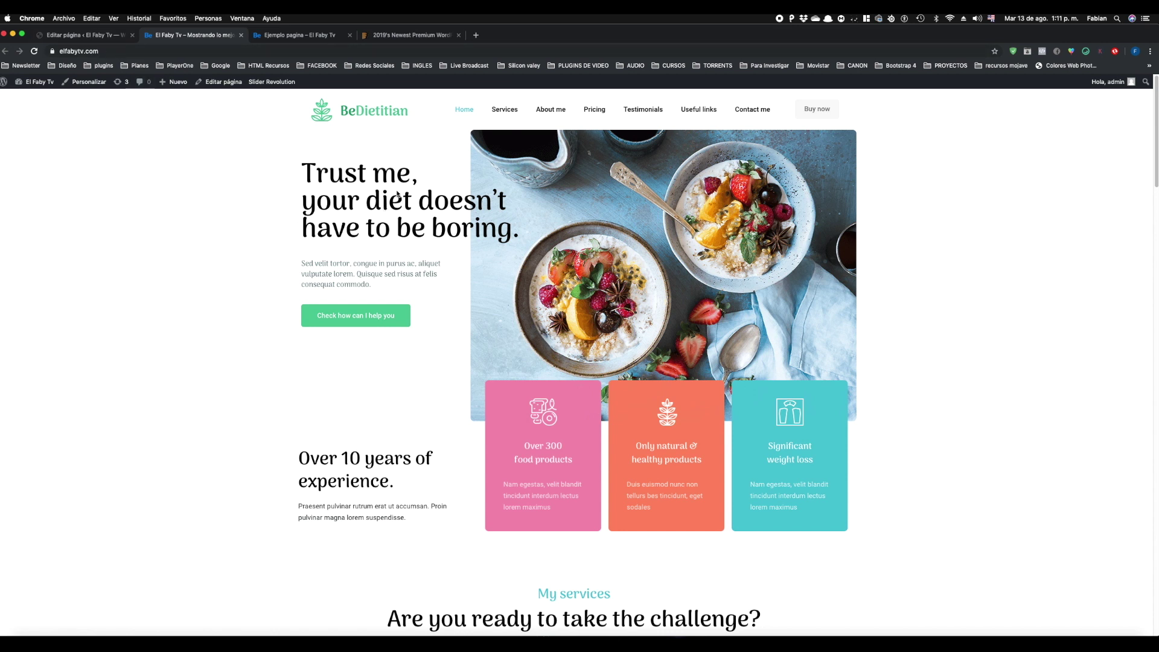
left_click(100, 34)
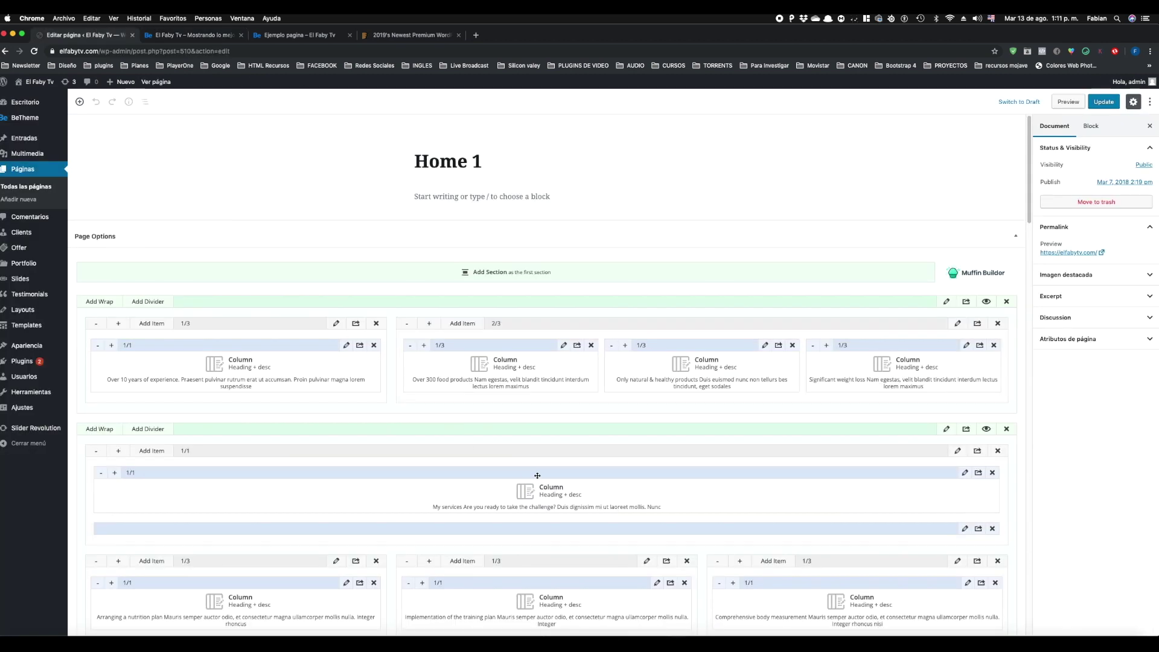
left_click(192, 35)
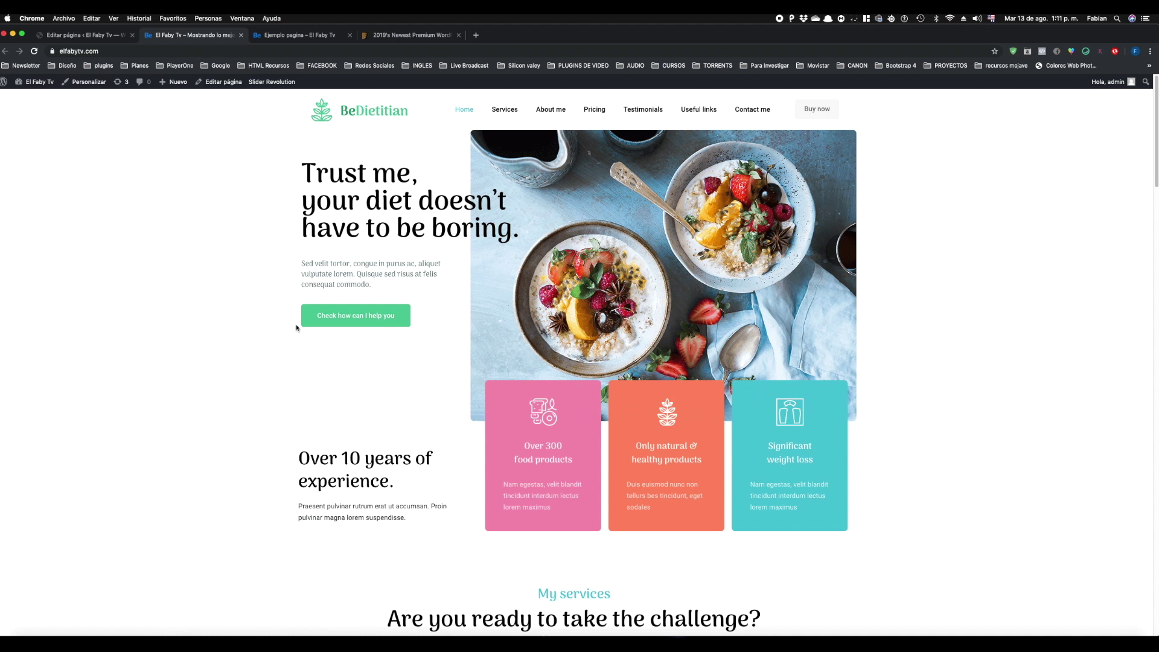
scroll(297, 328, "down", 3)
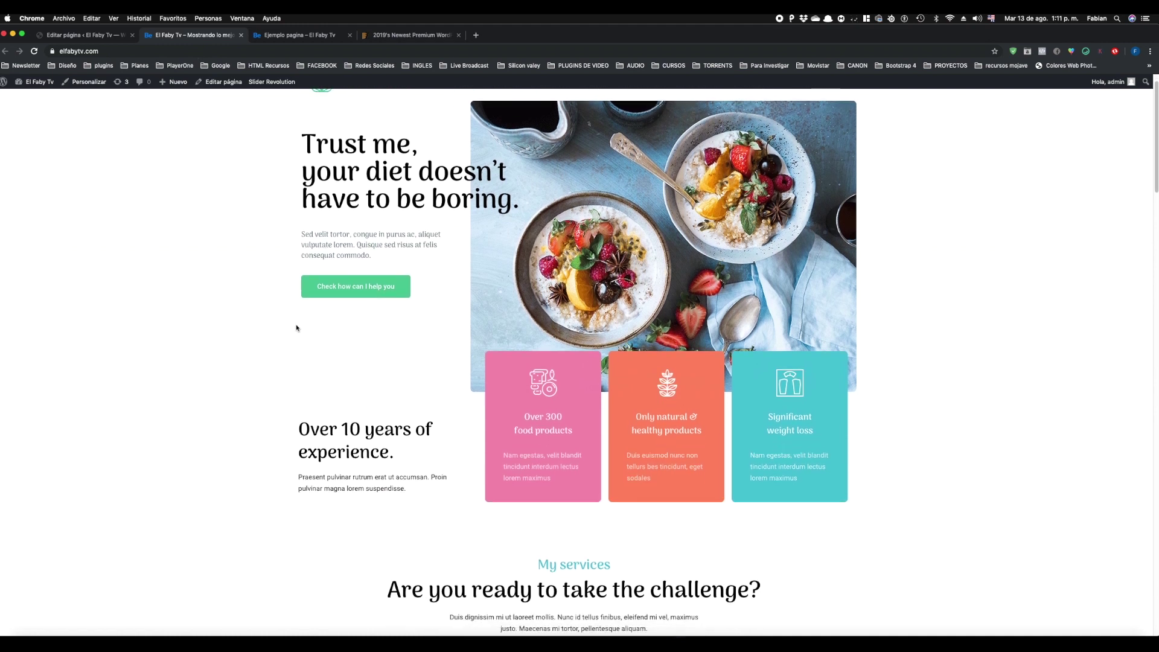
scroll(296, 328, "down", 2)
scroll(297, 328, "down", 4)
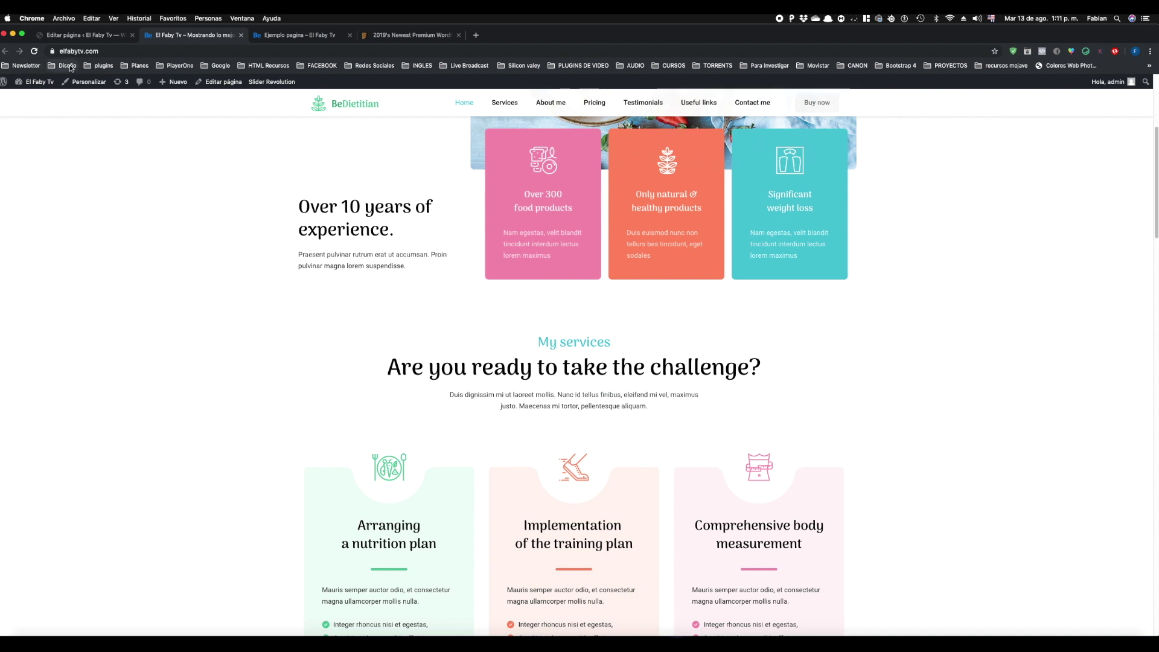
Replace the h2 text in the "My services" Column item of Home 1 with "Estás listo para aceptar el reto?" and save its changes.
left_click(79, 36)
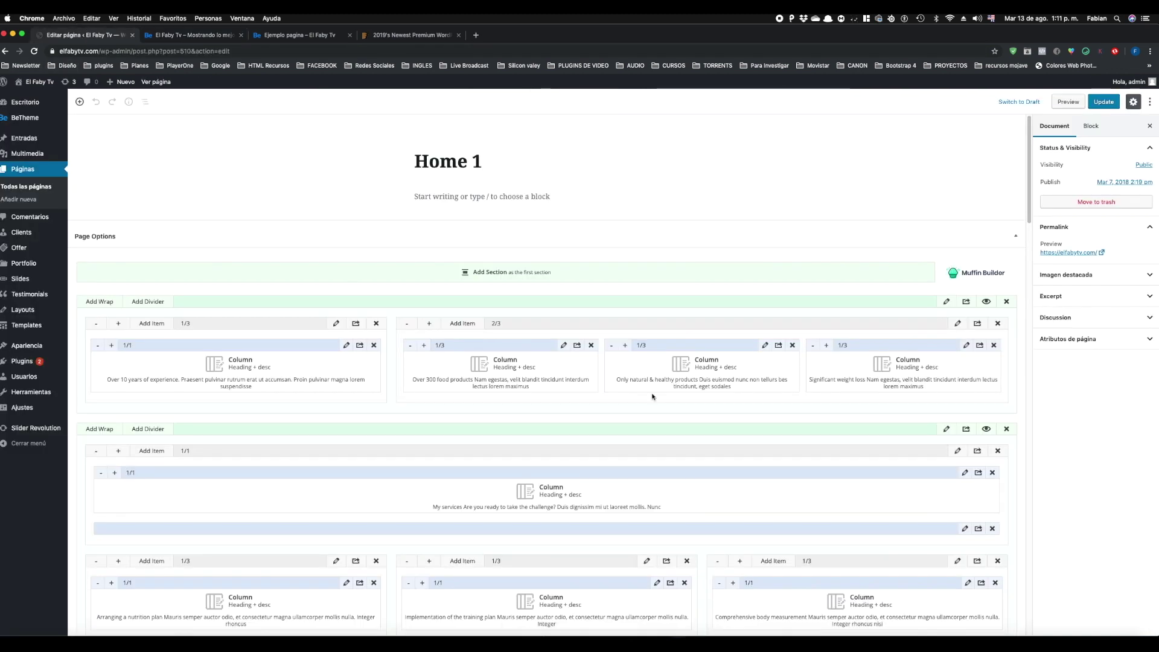
scroll(695, 408, "down", 3)
scroll(695, 413, "down", 3)
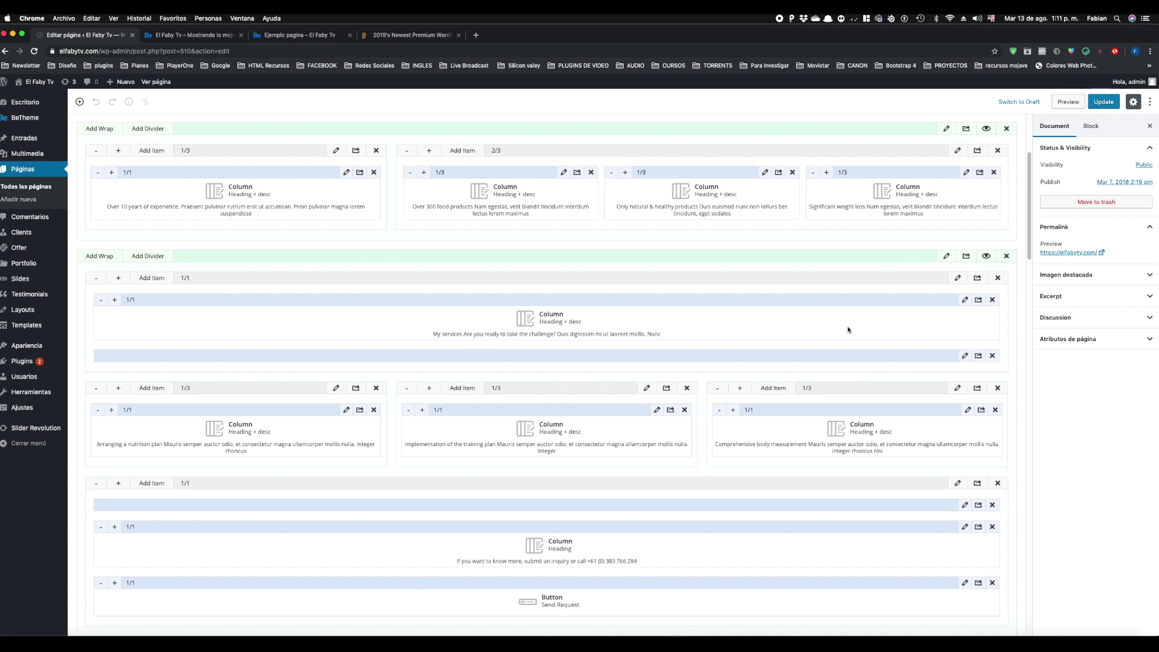
left_click(966, 301)
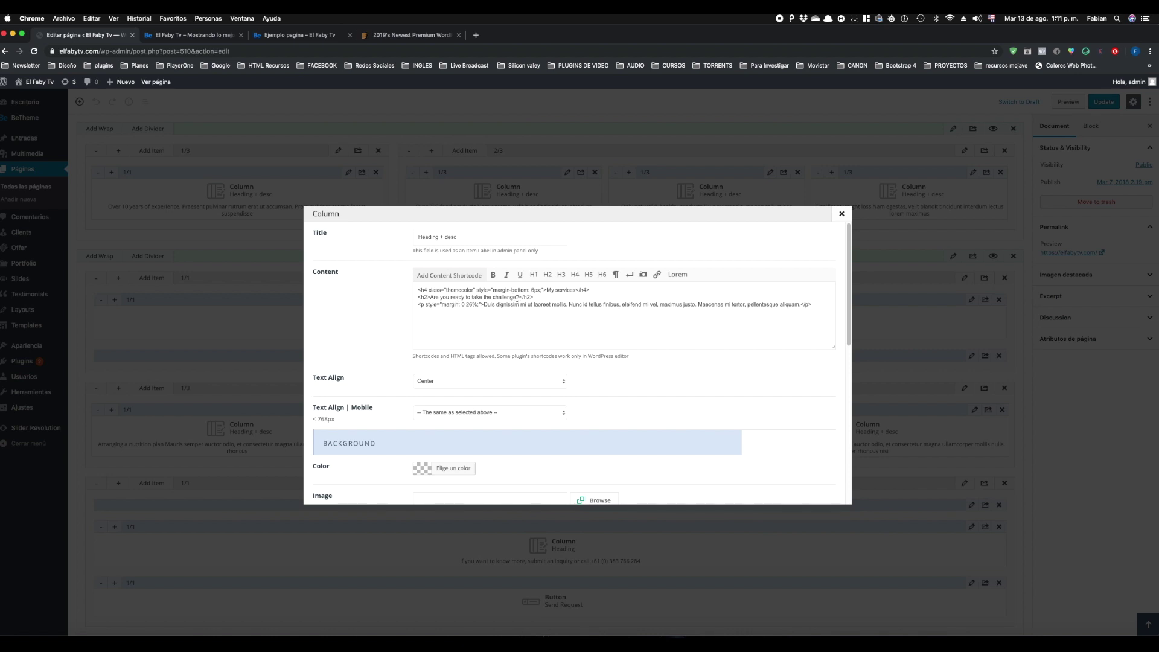
left_click_drag(520, 297, 431, 296)
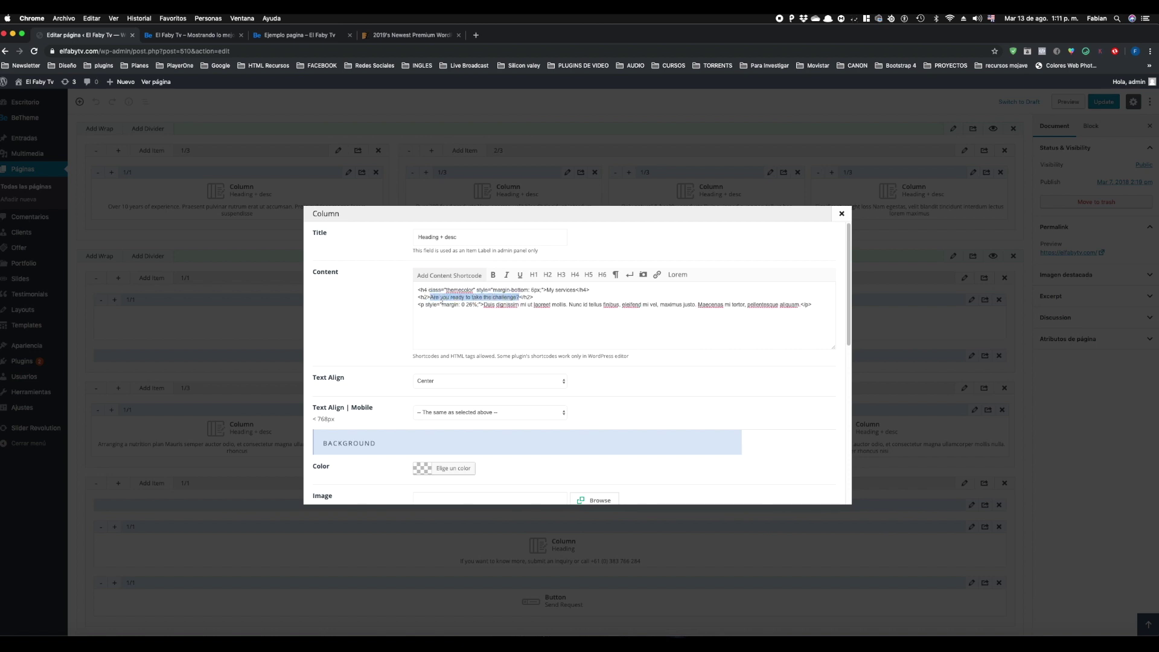
type("E")
type("stás ")
type("listo para a")
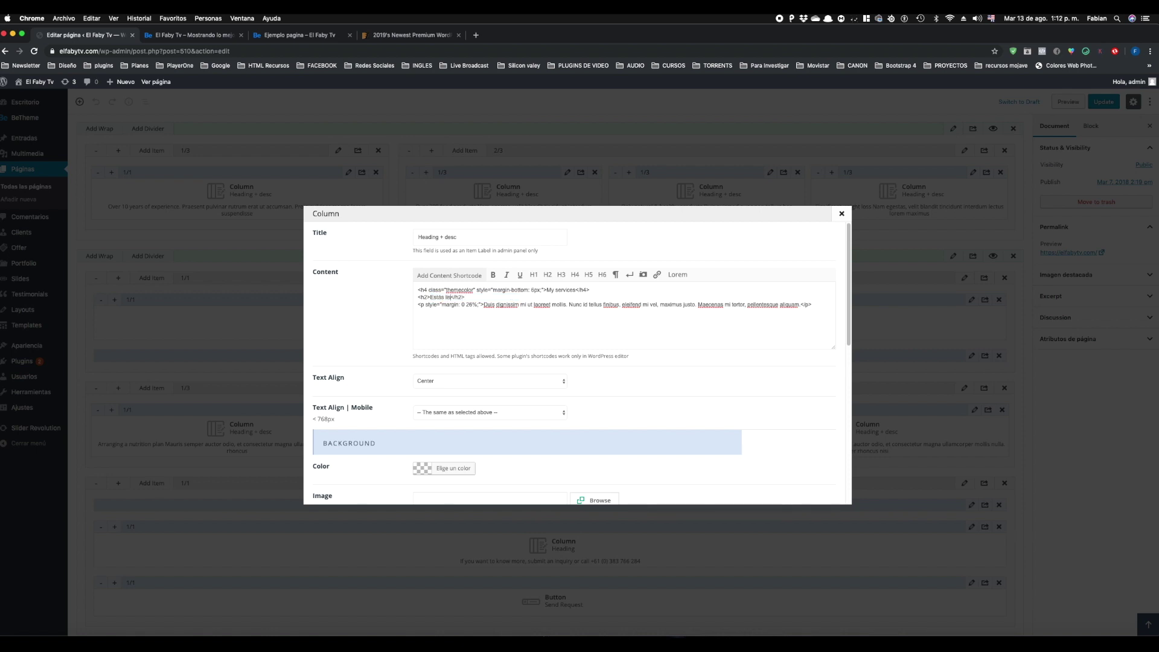
type("ceptar el reto?")
scroll(652, 403, "down", 6)
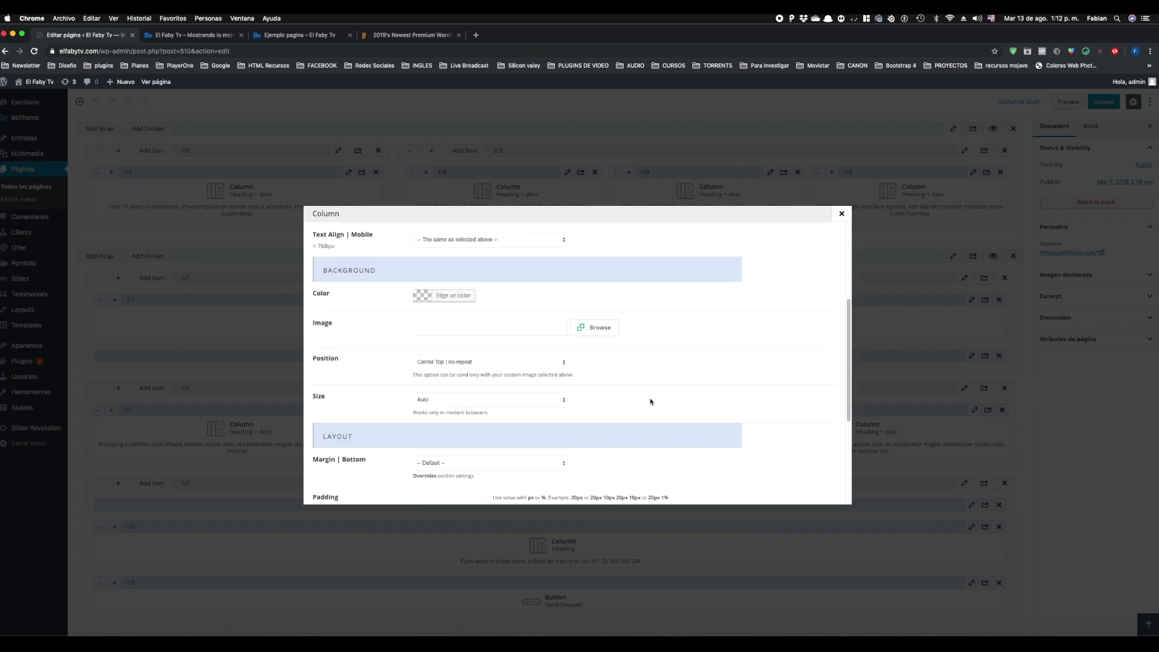
left_click(799, 488)
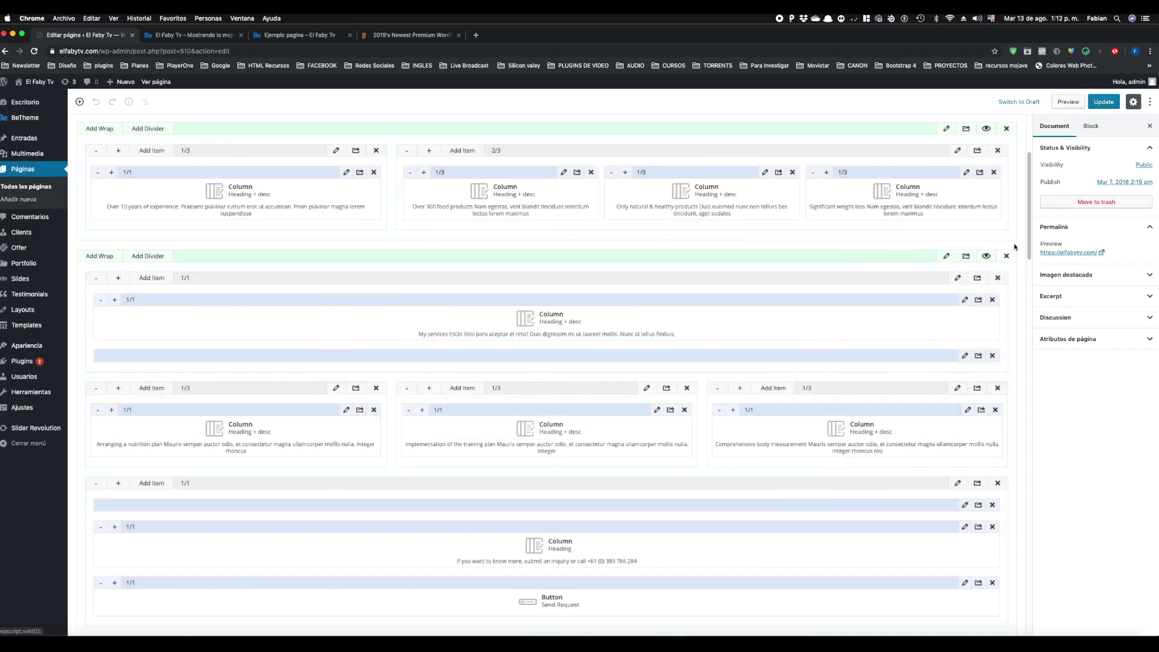
Update the Home 1 page and reload the live homepage to check the heading under "My services".
mouse_move(1109, 104)
left_click(1099, 102)
left_click(192, 35)
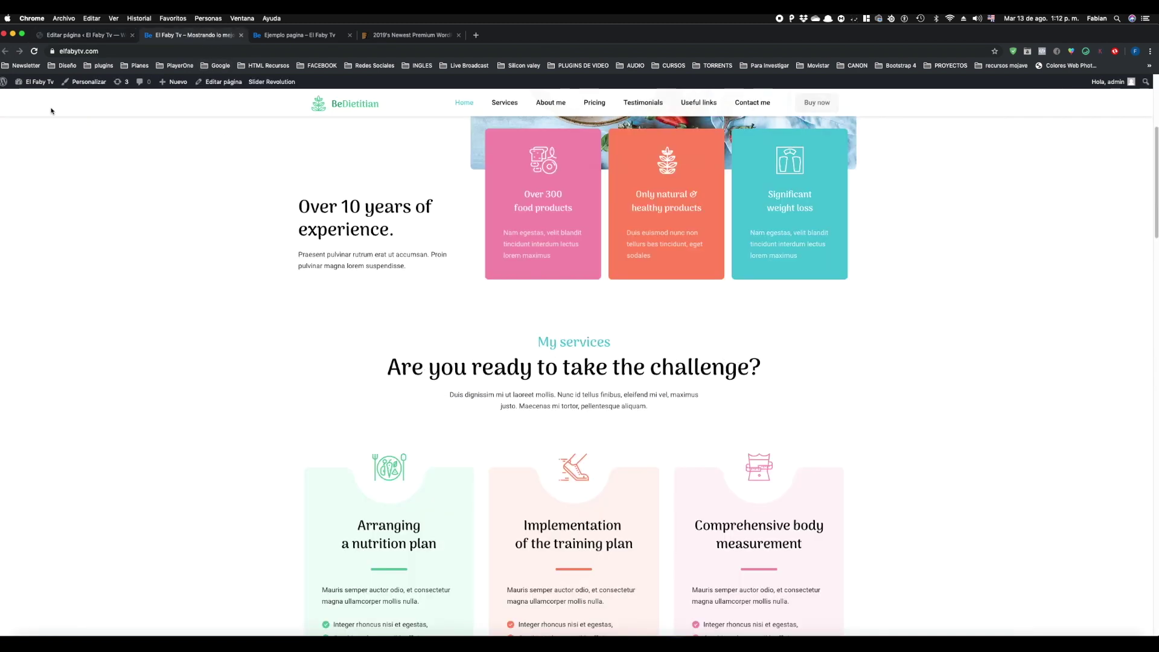
left_click(35, 52)
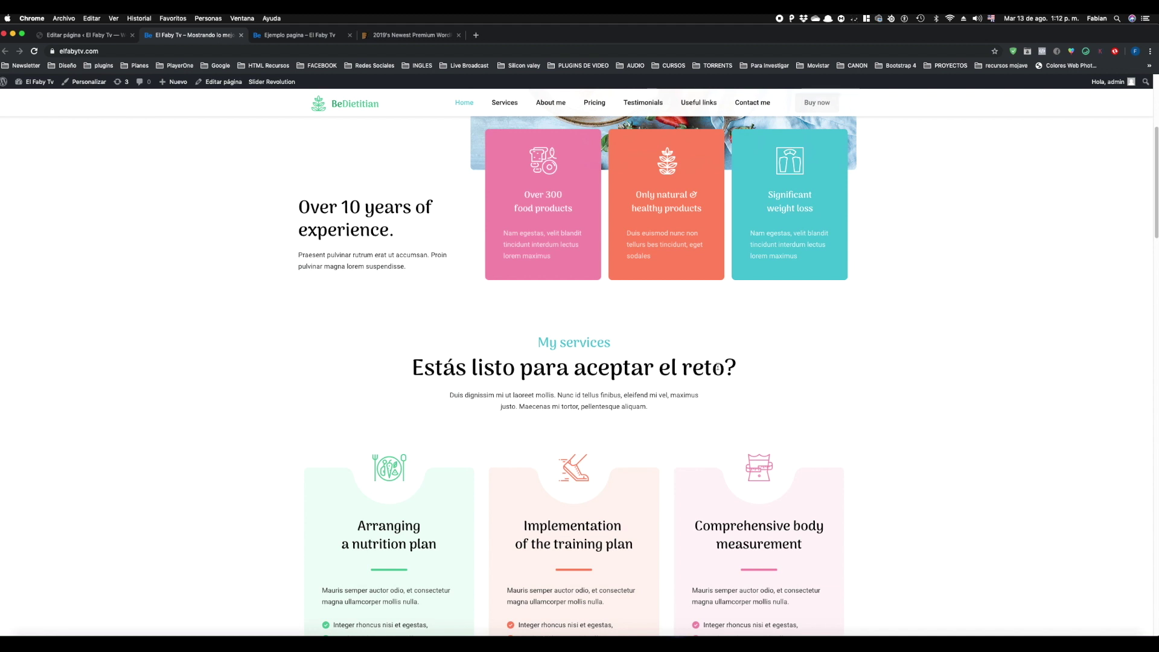
Replace the paragraph text in the "My services" Column with "Es hora para aprender a comer, no todo es comida debes combinarlo con ejercicio" and save it.
left_click(101, 36)
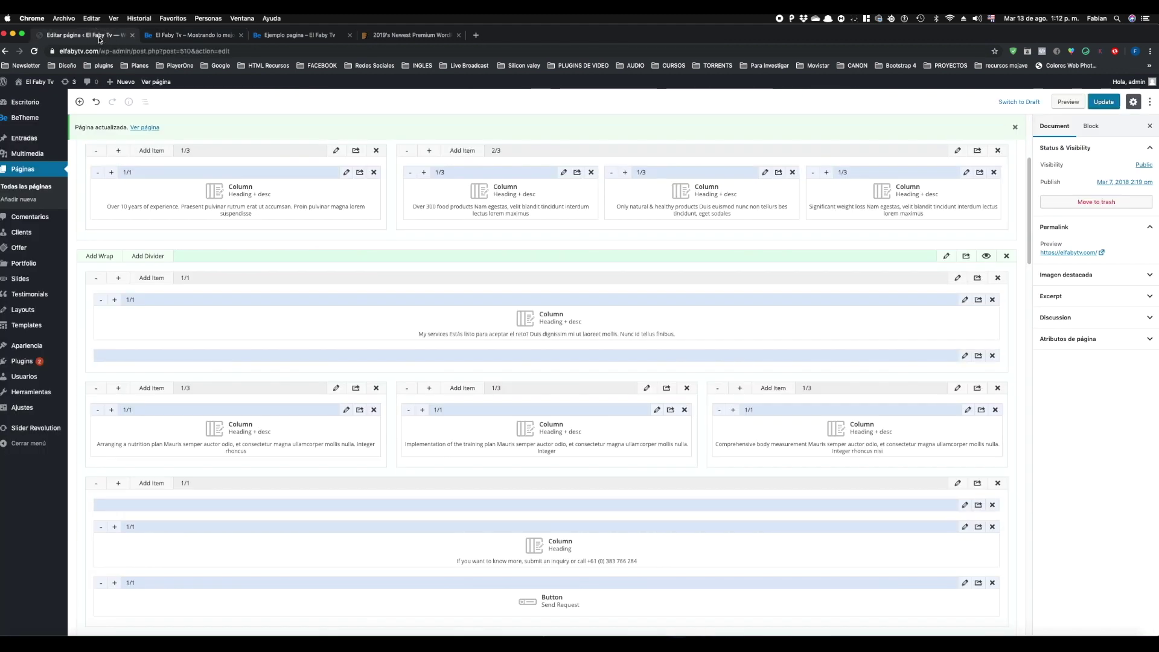
left_click(965, 299)
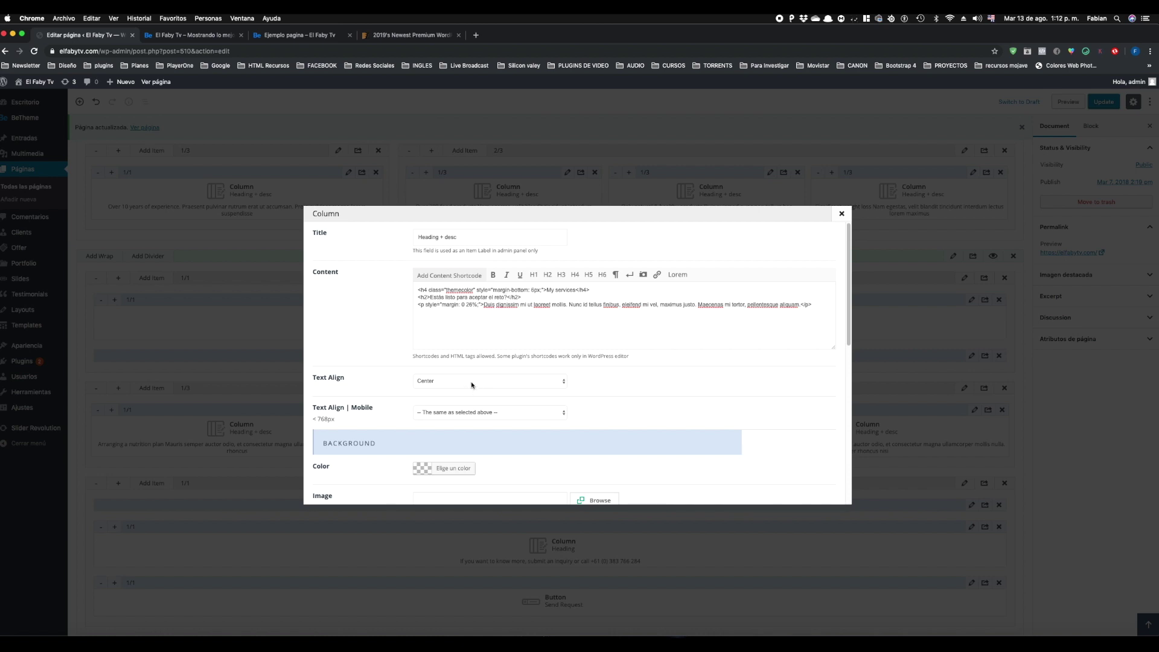
left_click_drag(483, 304, 803, 307)
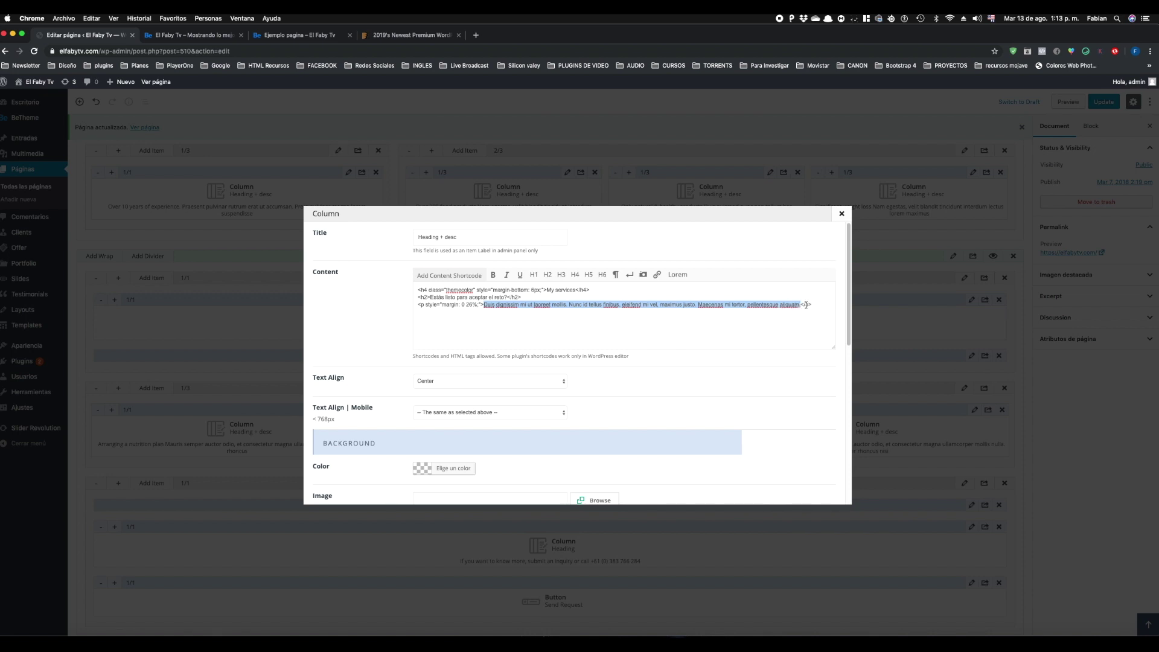
type("Es h")
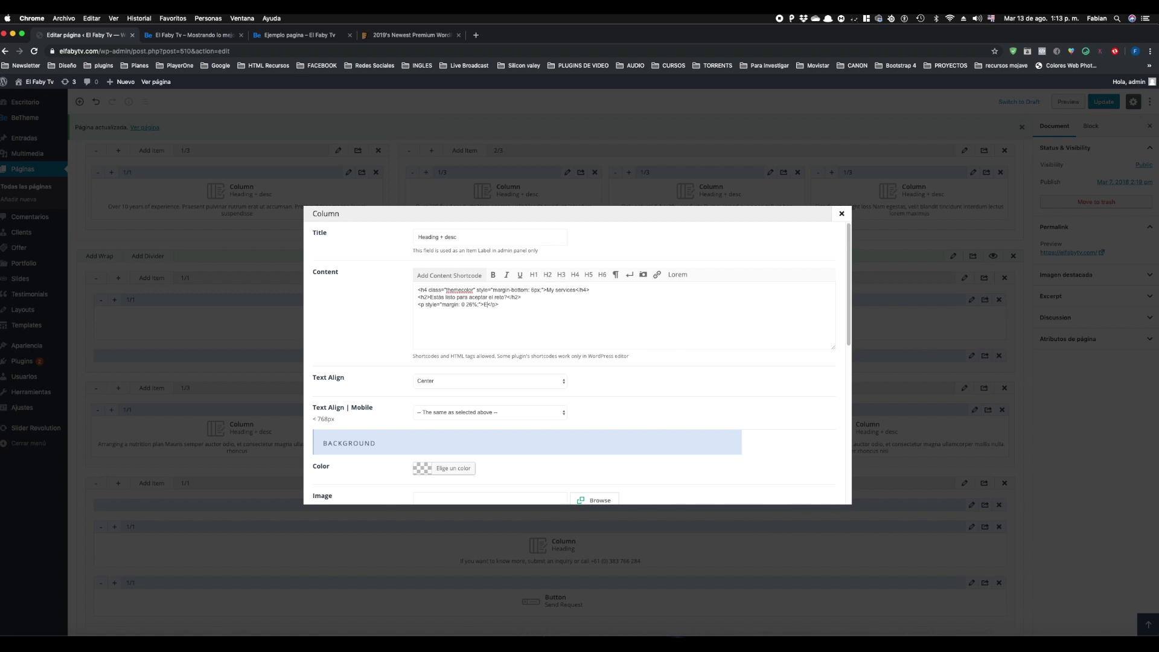
type("ora para aprender a")
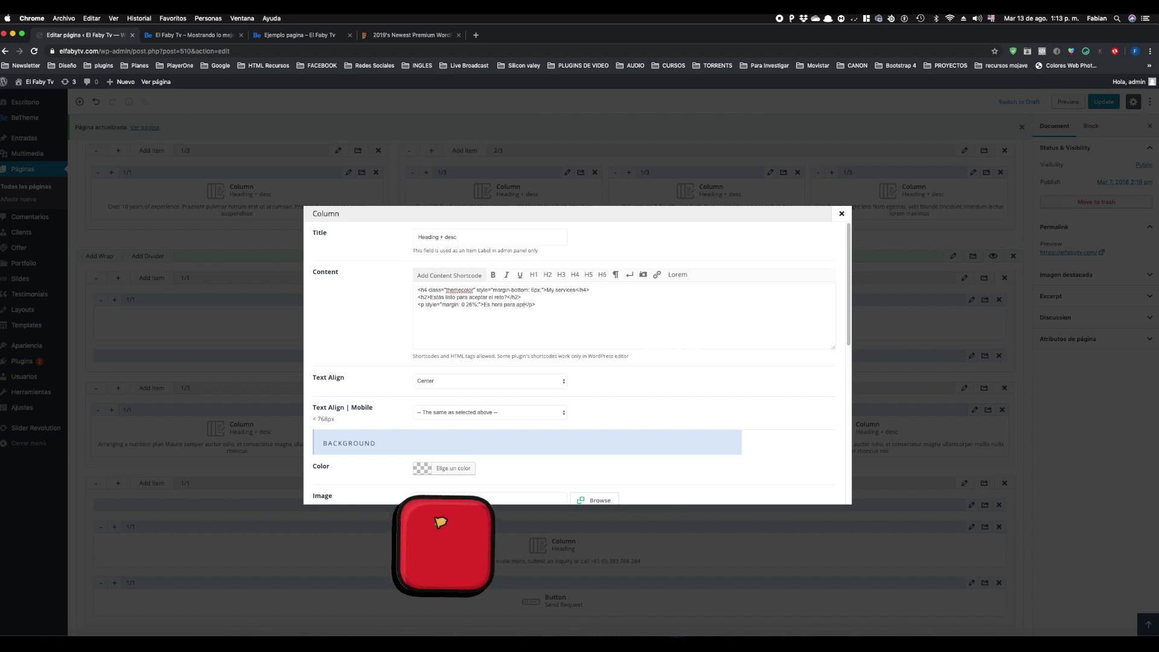
type(" comer")
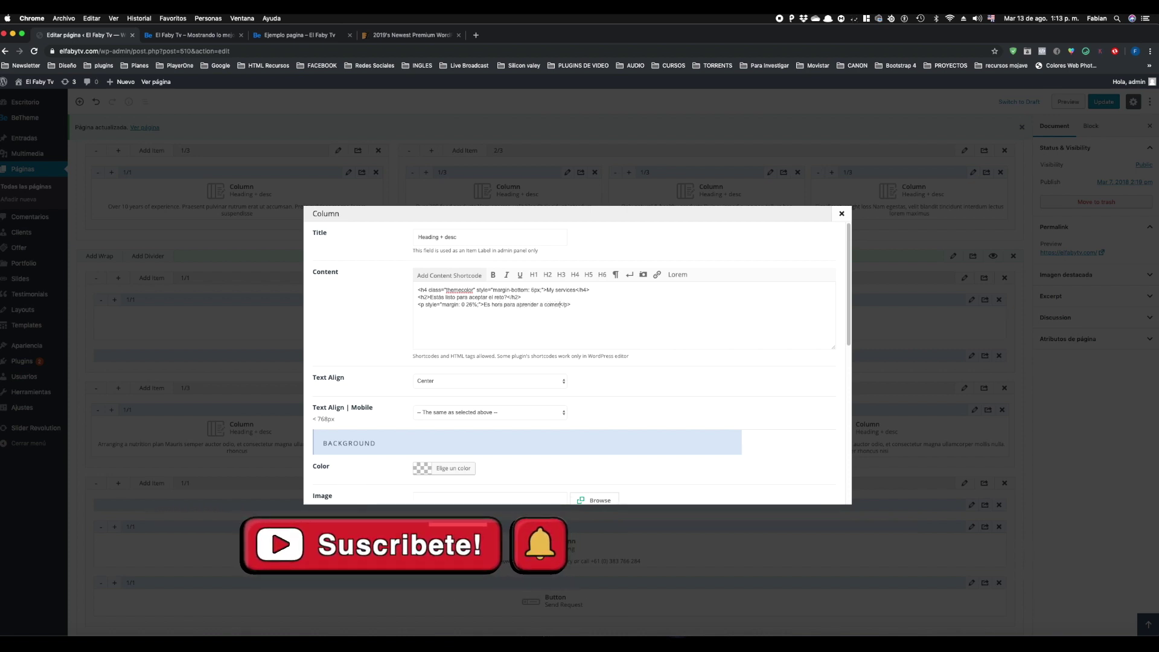
type(", no todo es")
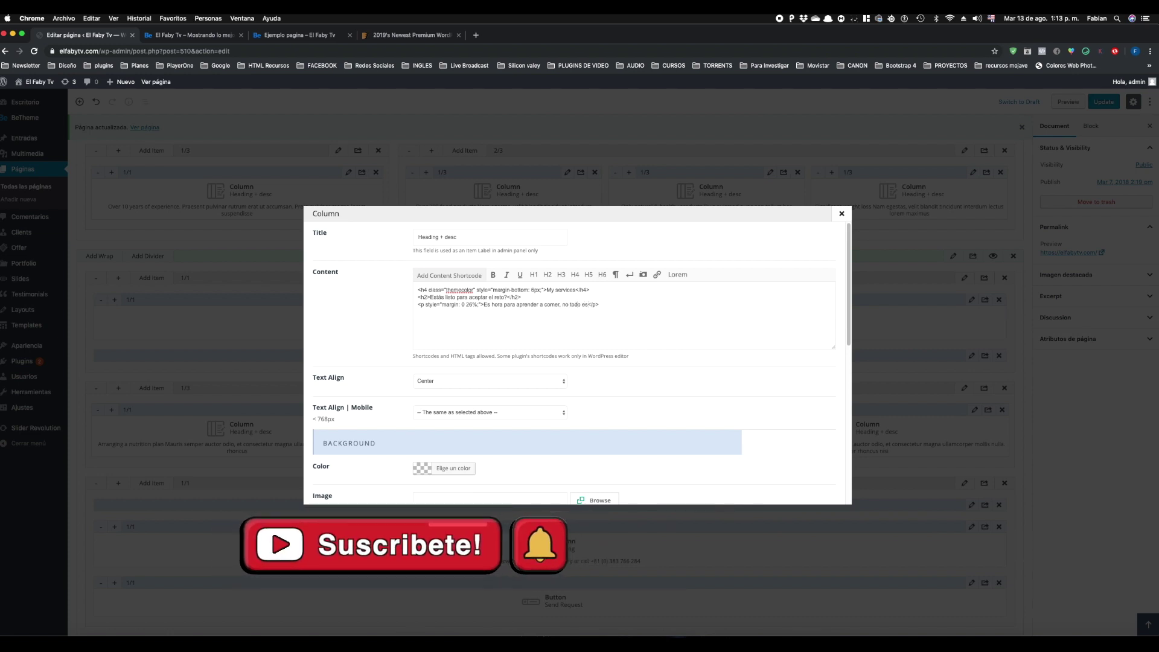
type(" comida ")
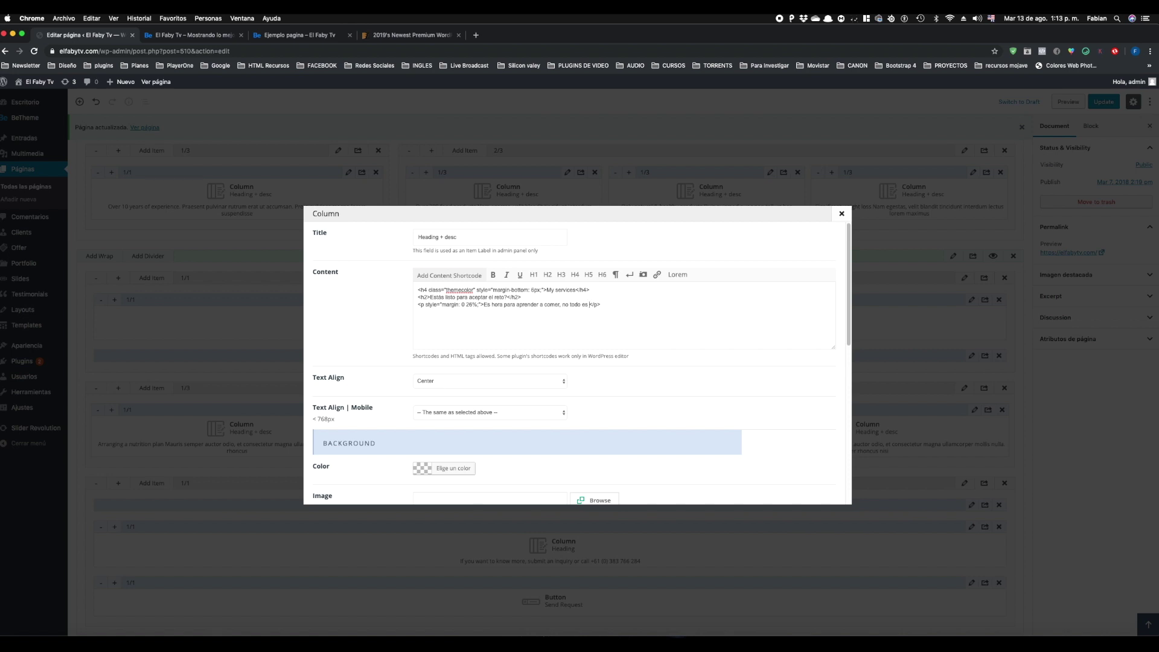
type("debes combinarlo con ejercicio")
scroll(790, 313, "down", 15)
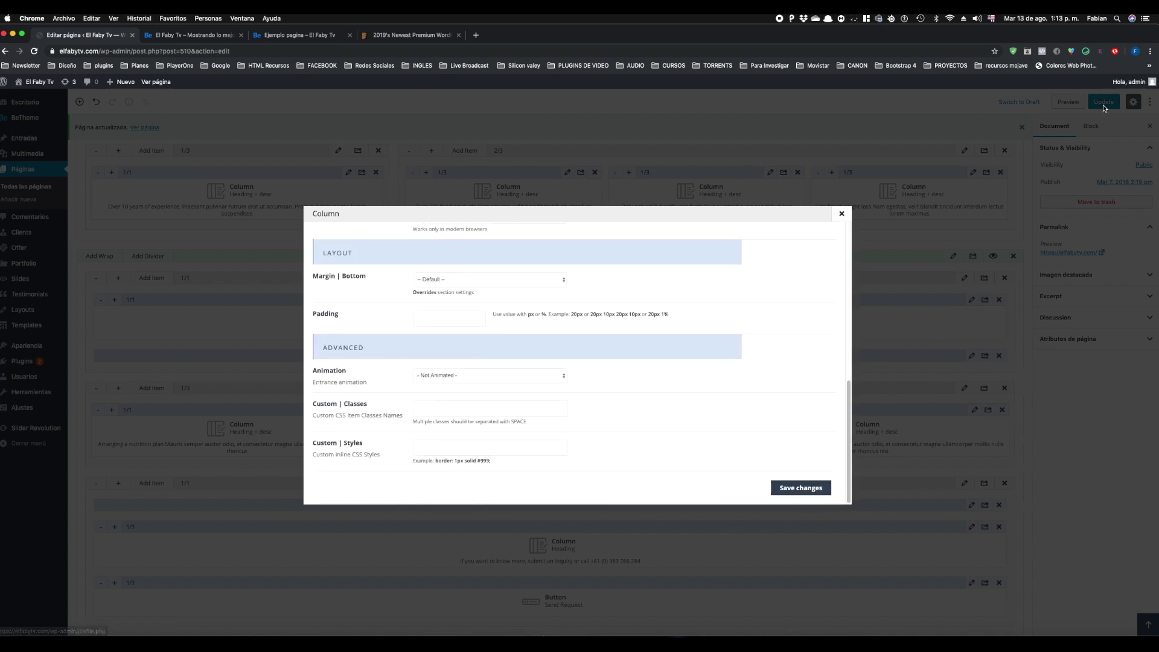
left_click(801, 488)
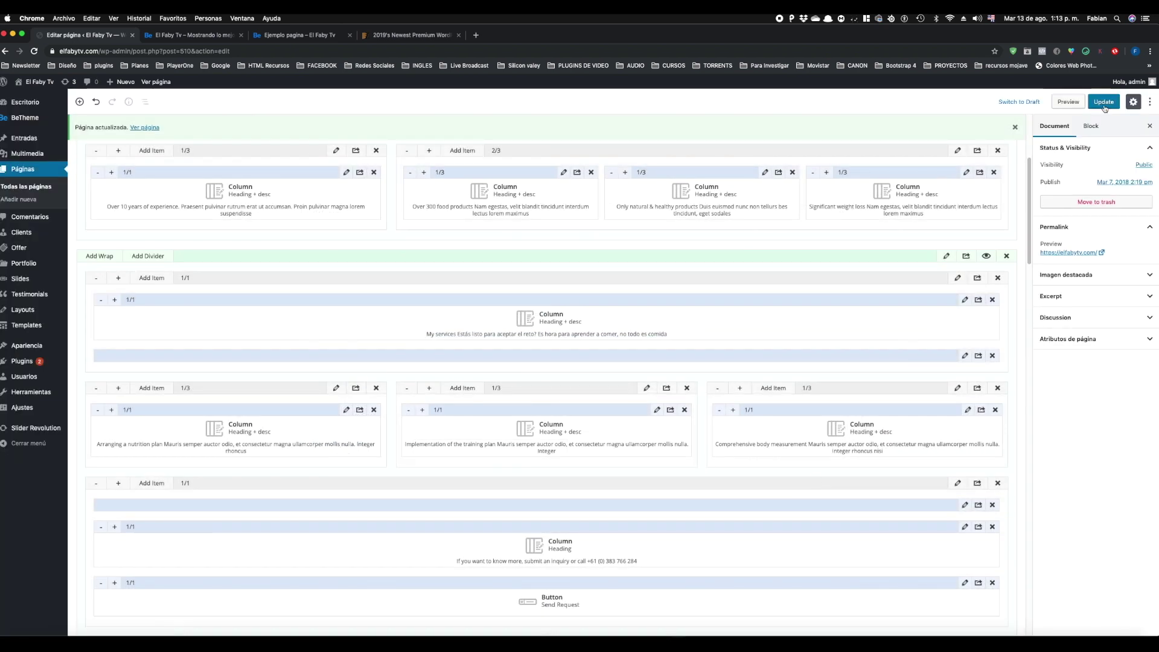
Update Home 1 with the edited paragraph and reload the live homepage to check the text below the "Estás listo para aceptar el reto?" heading.
key("super+s")
left_click(208, 33)
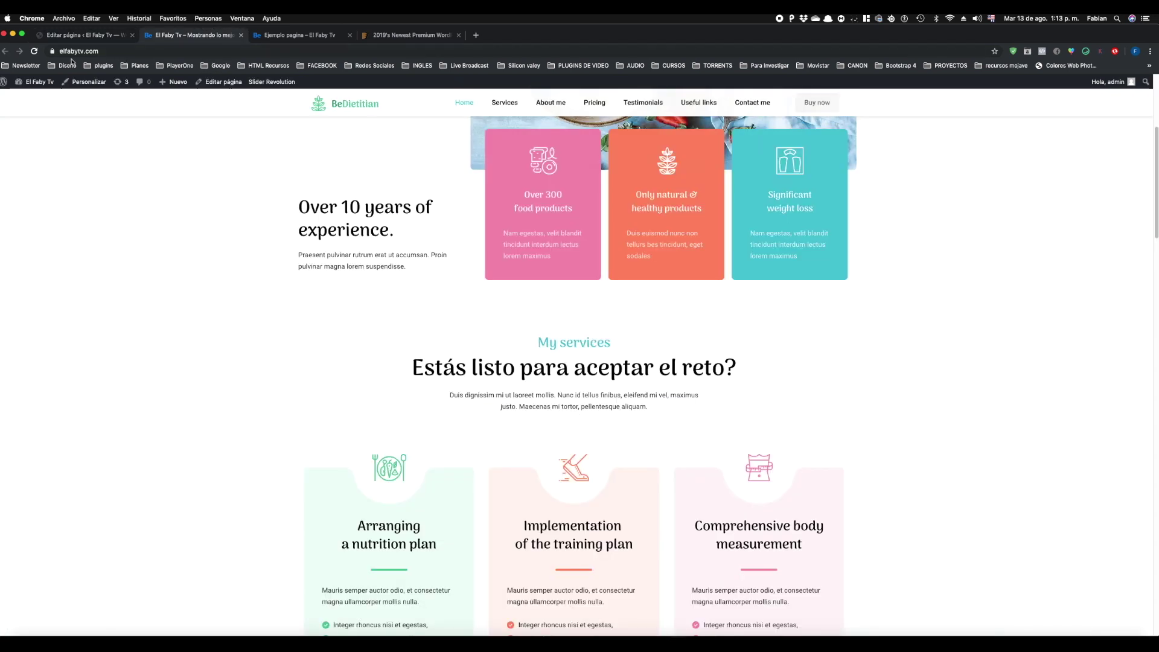
key("super+r")
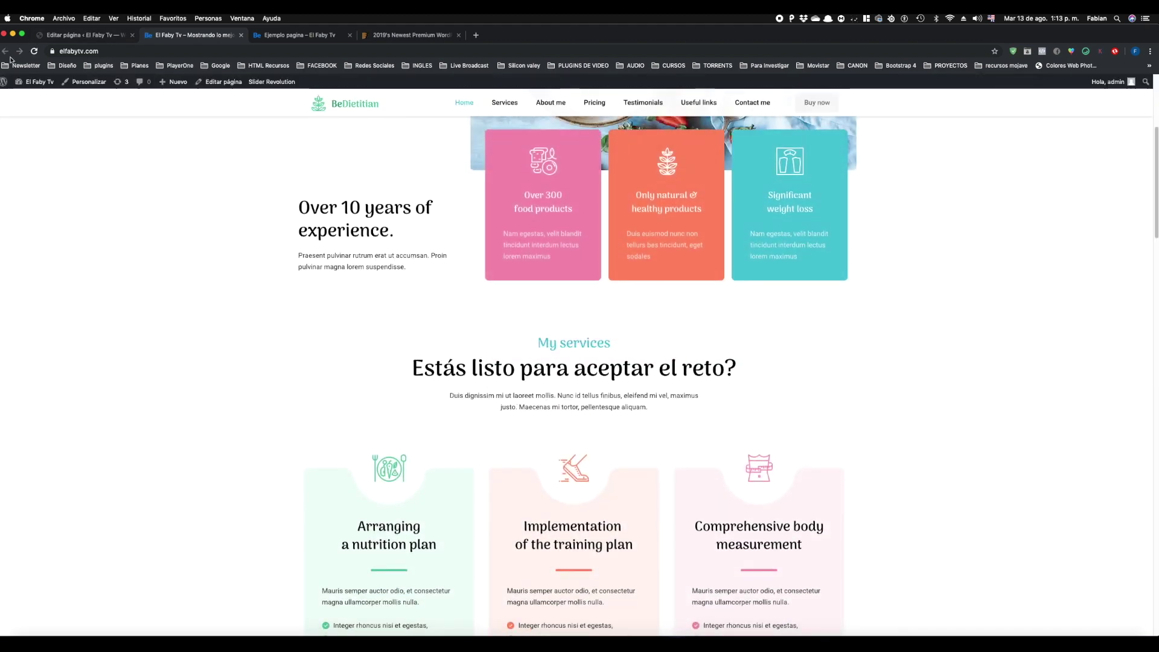
left_click(33, 51)
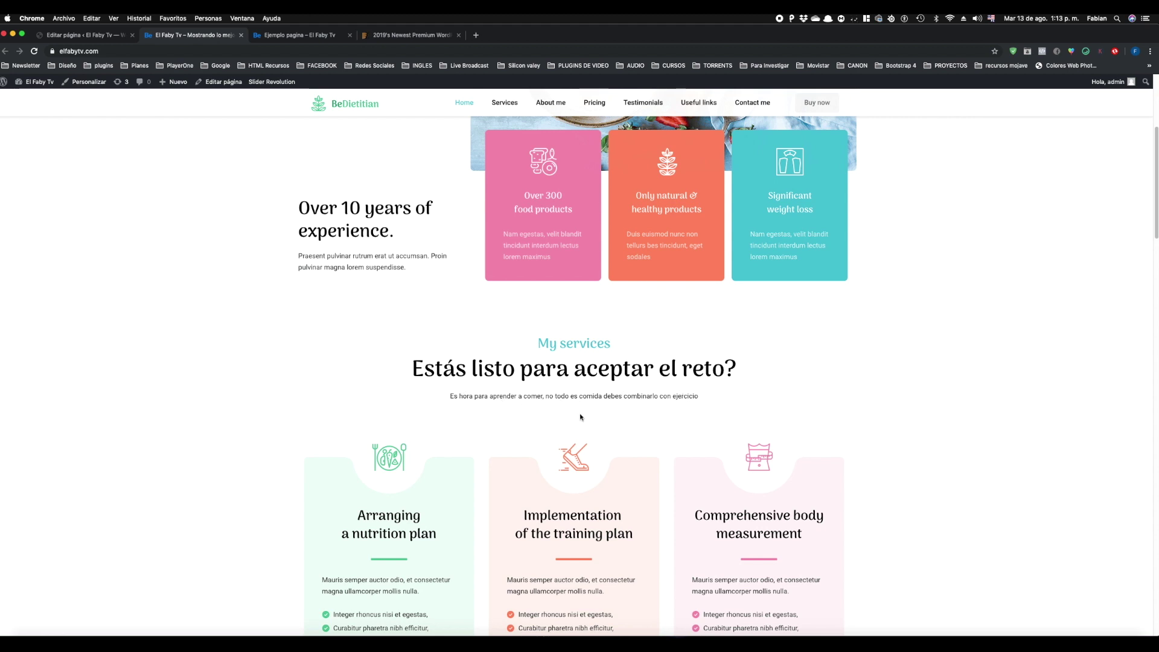
Look over the live homepage's services, About me and Plans & Pricing sections, returning to the edited "My services" text.
scroll(496, 418, "down", 3)
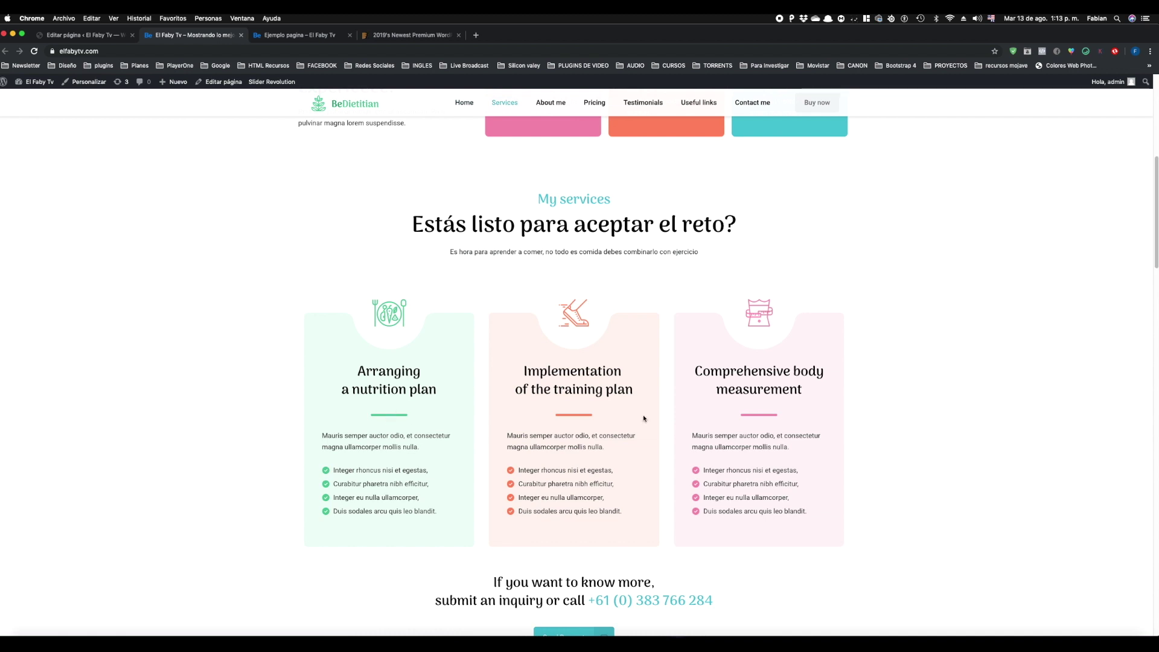
scroll(745, 457, "down", 3)
scroll(457, 446, "down", 5)
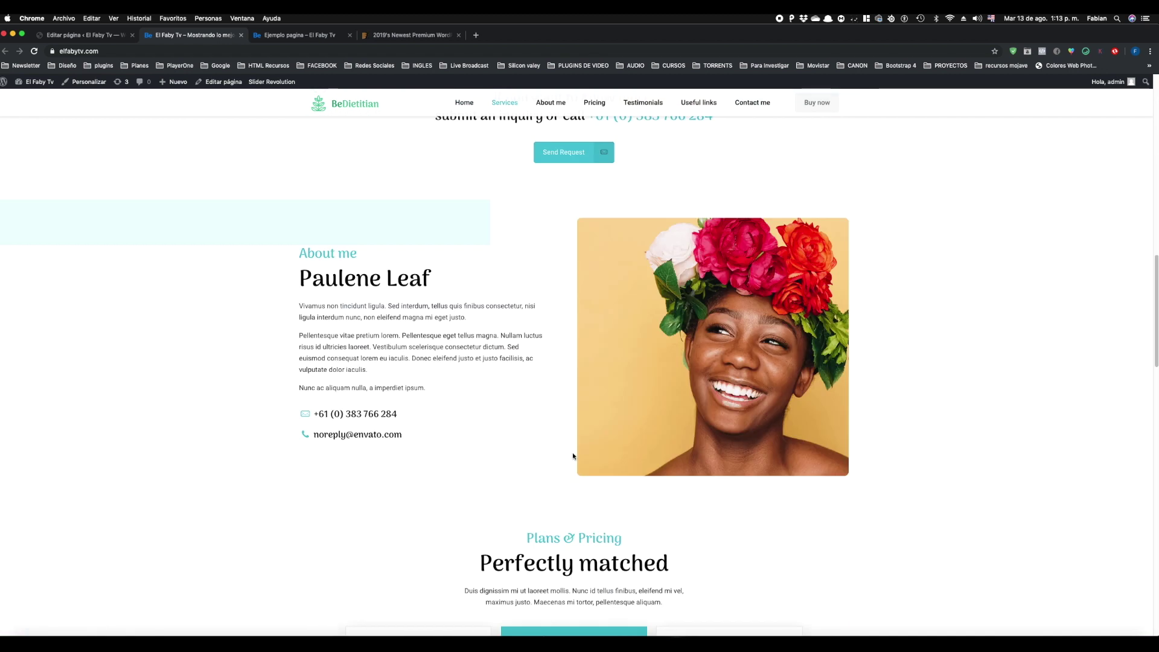
scroll(453, 440, "down", 3)
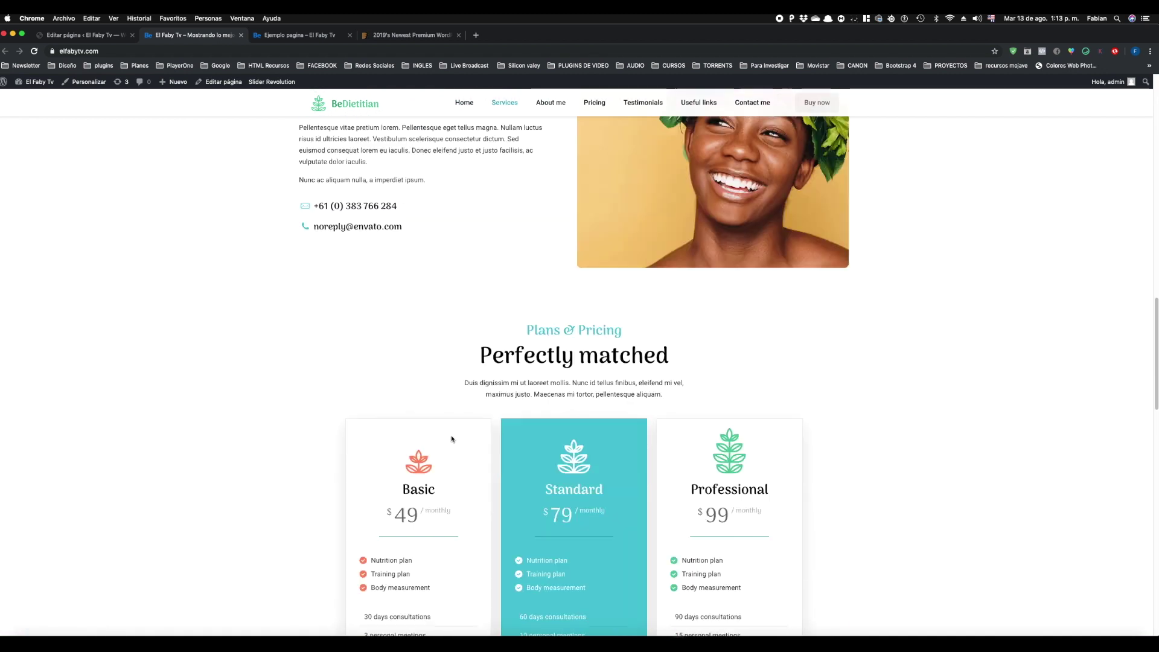
scroll(524, 411, "up", 5)
scroll(524, 411, "up", 10)
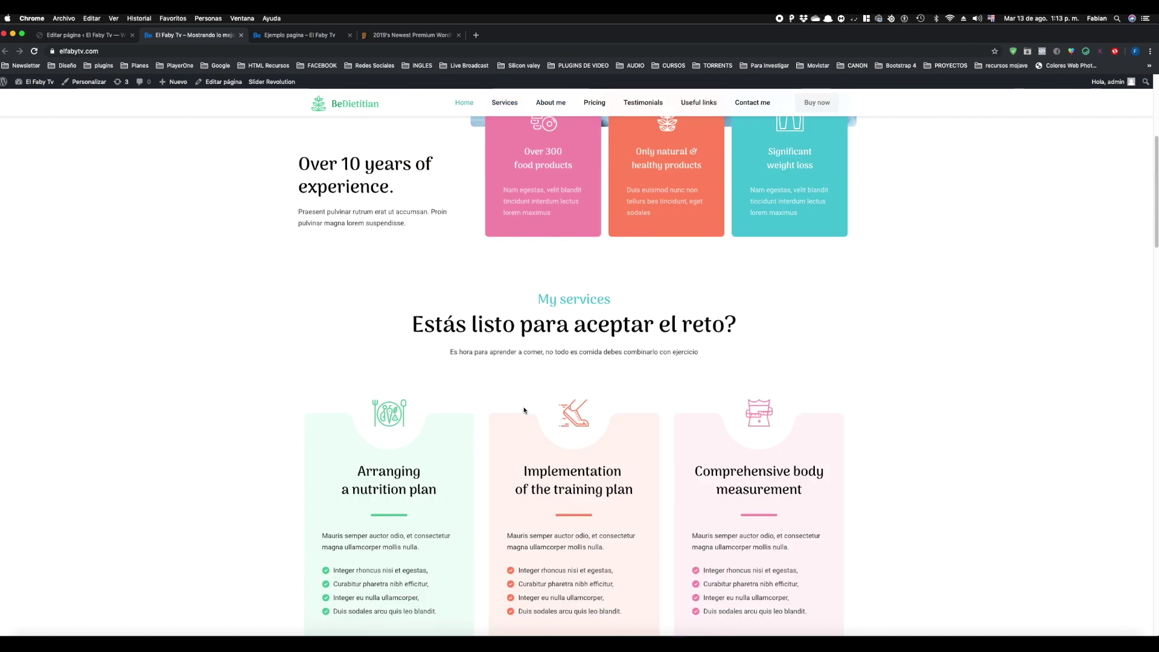